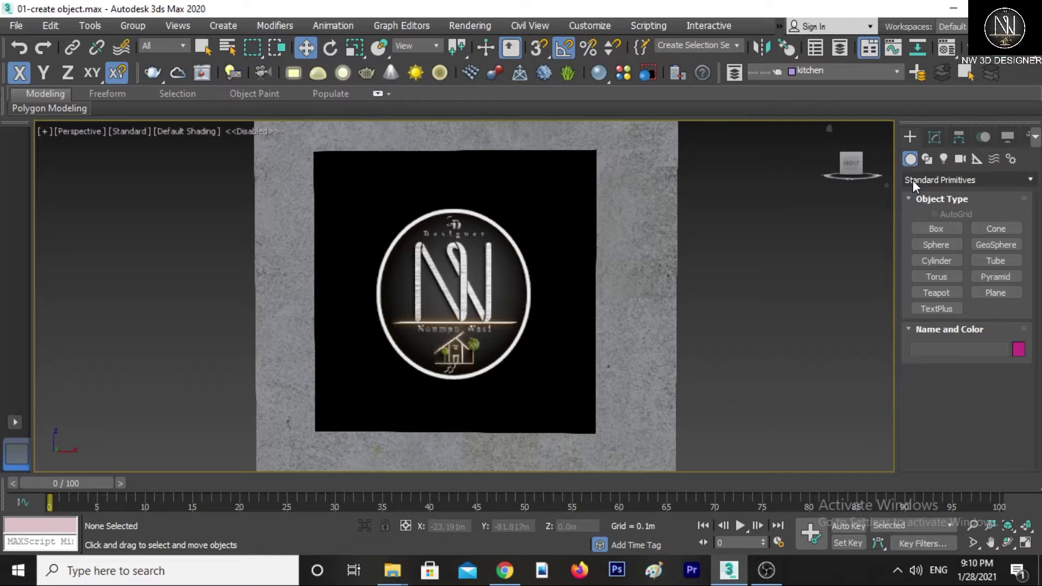
Browse the Shapes, Lights, Cameras, Helpers and Space Warps categories, then return to standard primitives
click(928, 159)
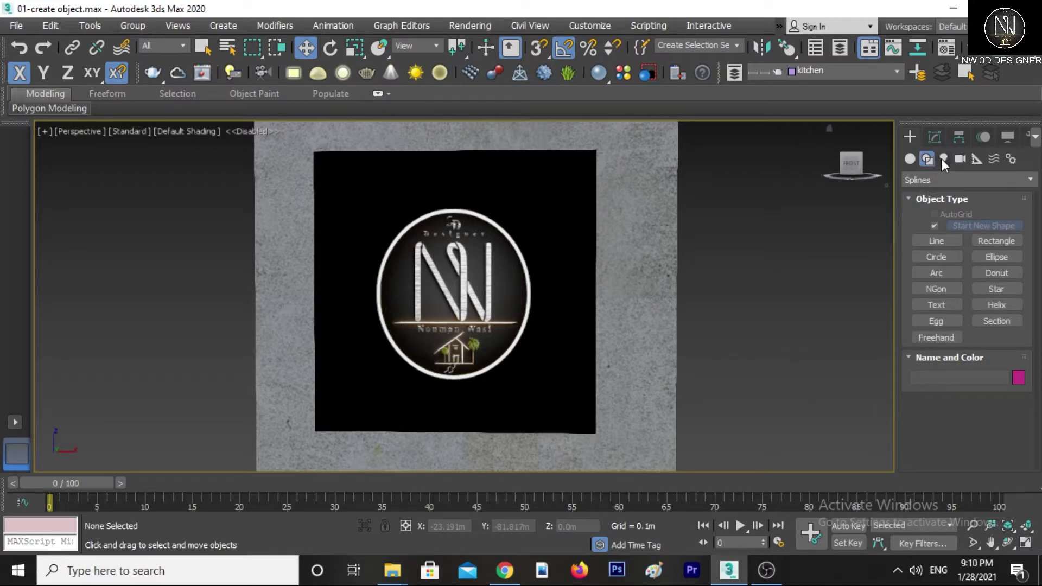
click(943, 158)
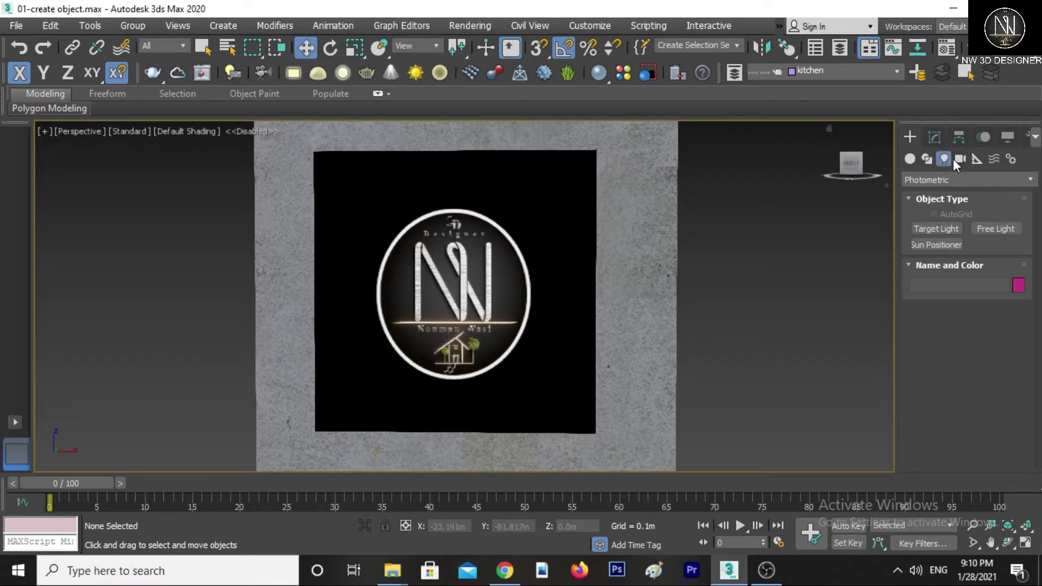
click(958, 159)
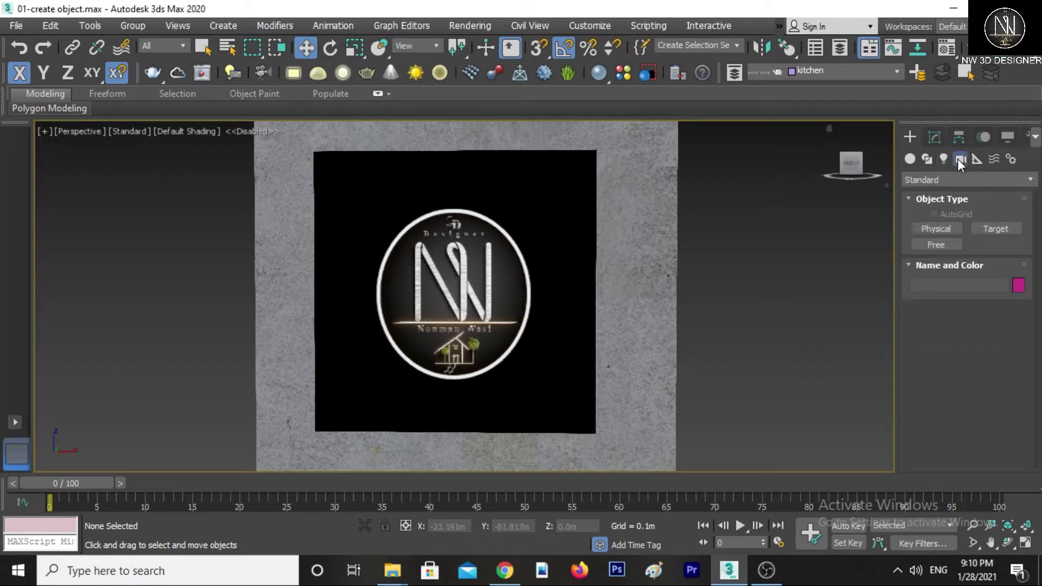
click(969, 158)
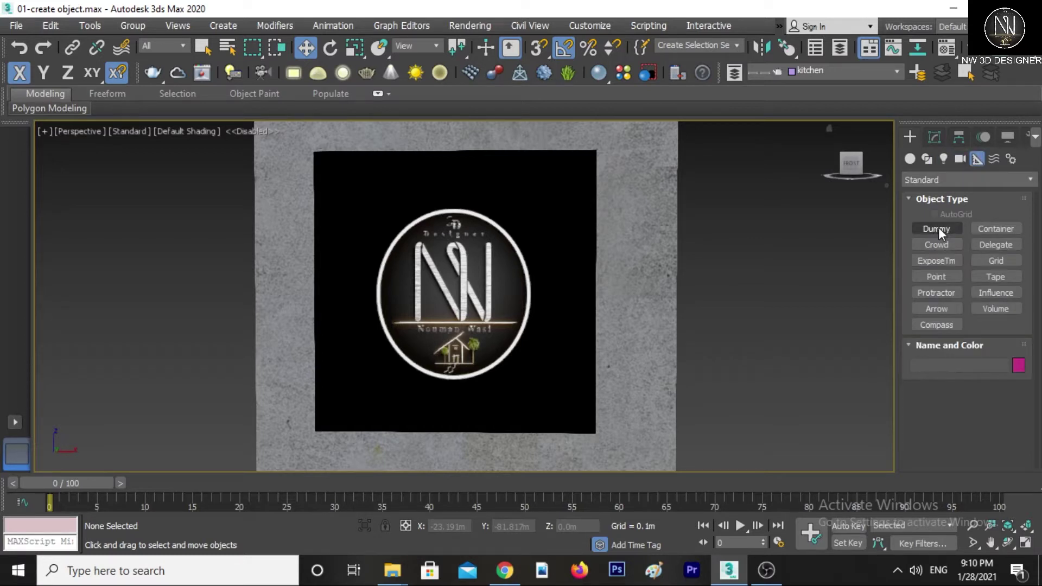
click(992, 159)
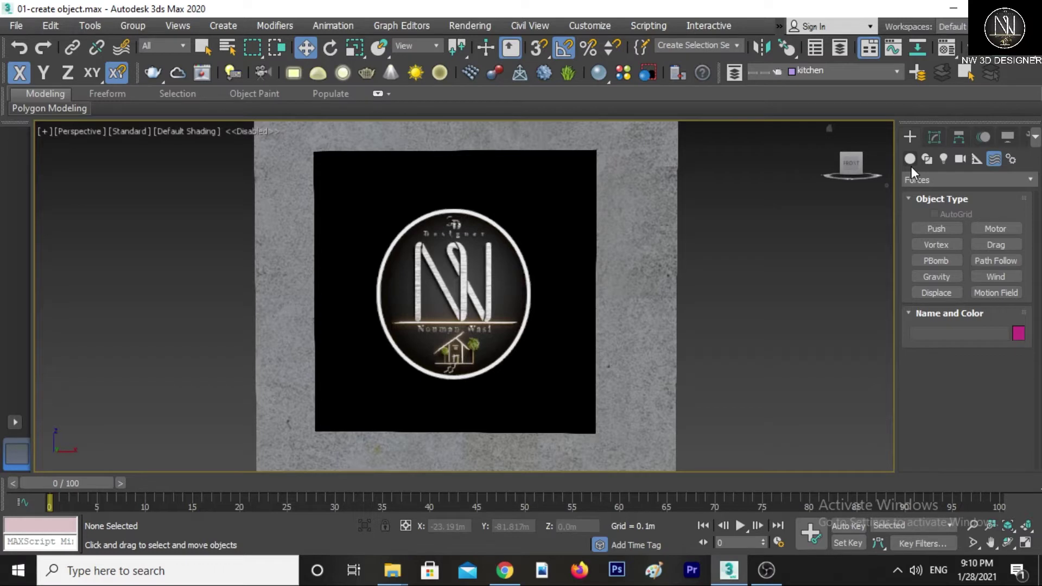
click(911, 165)
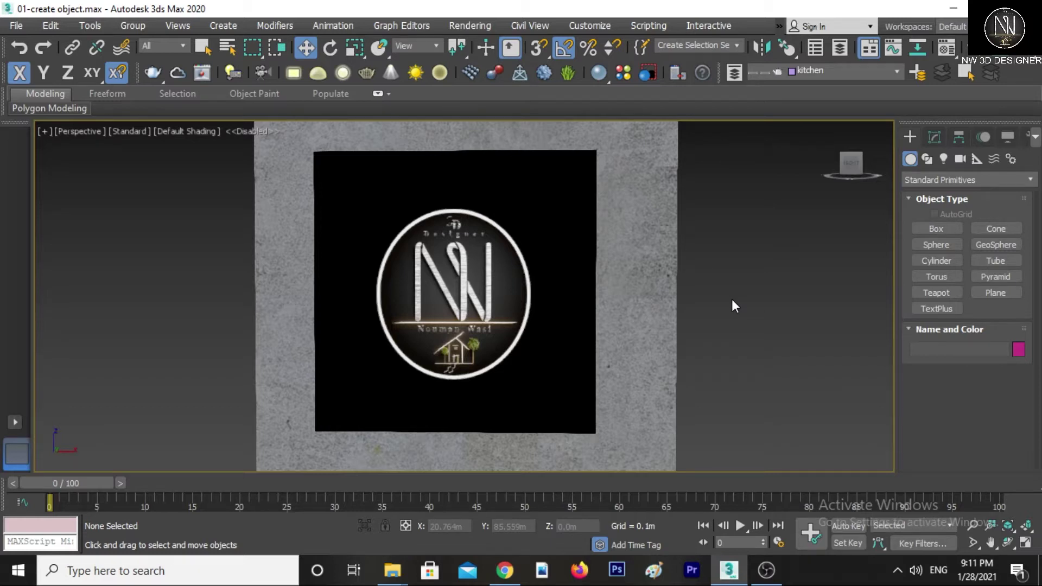
Draw a roughly 5.8 m by 7.4 m box base in Top view, redrawing after one cancelled attempt
scroll(732, 306, down, 3)
scroll(706, 299, up, 1)
scroll(684, 298, up, 1)
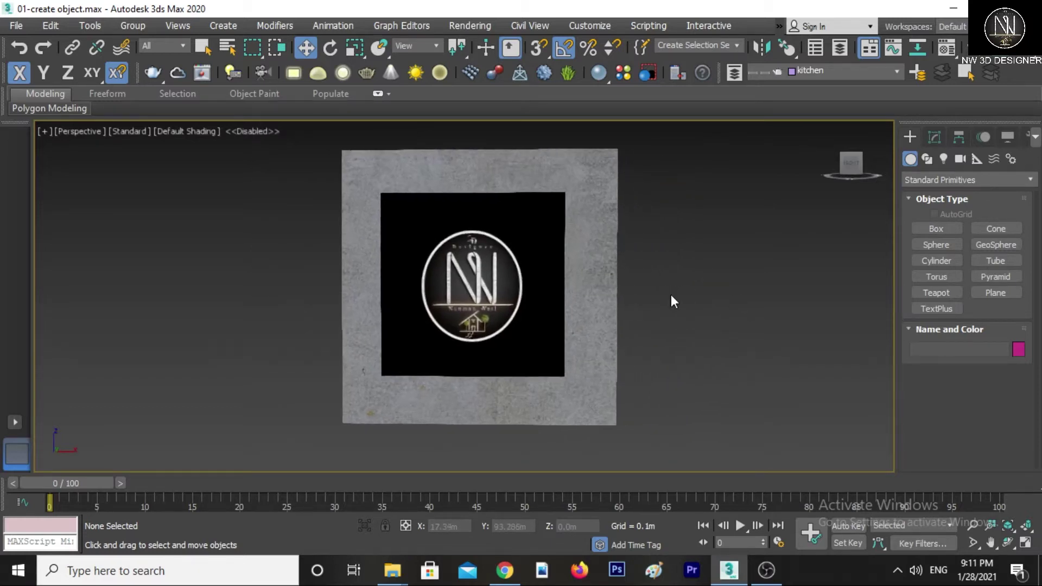
click(929, 229)
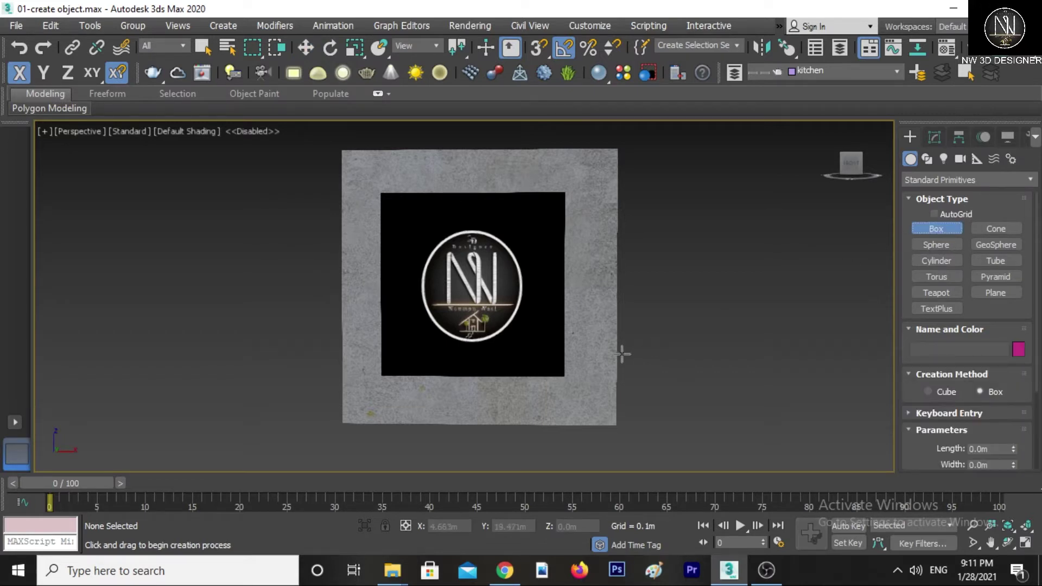
key(t)
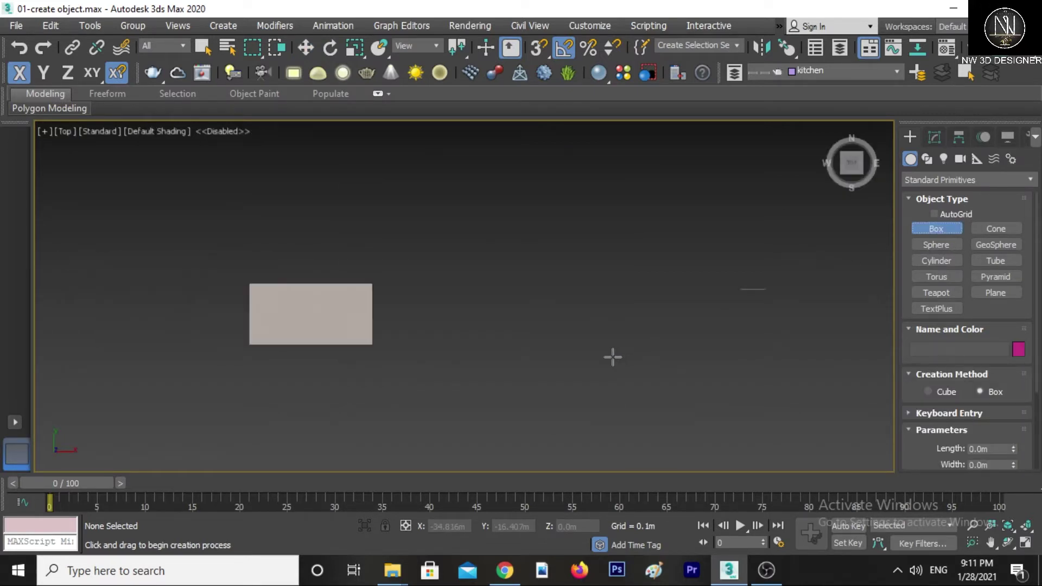
scroll(728, 303, up, 5)
middle_drag(717, 291, 608, 298)
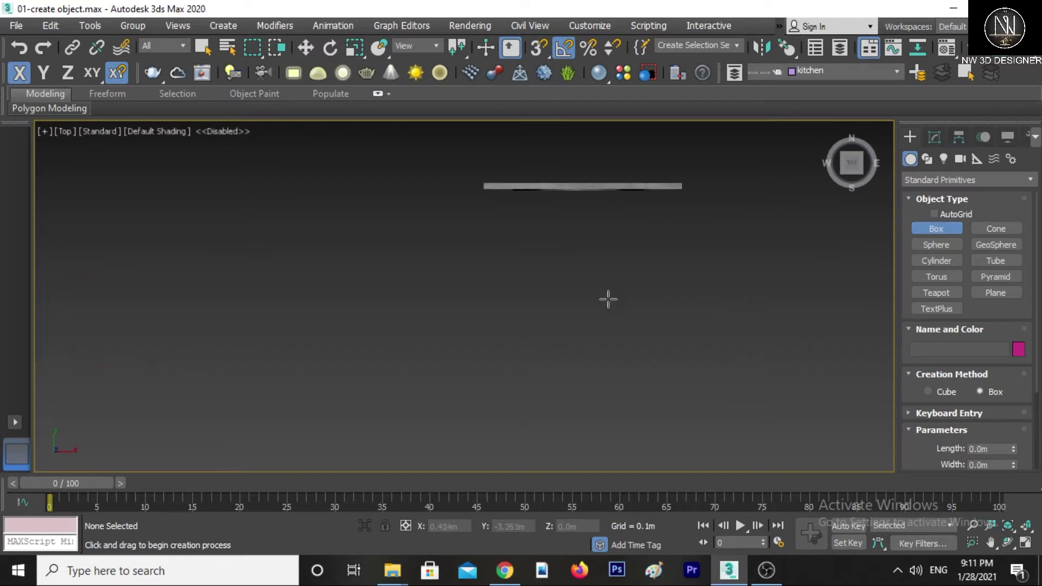
mouse_move(504, 267)
mouse_down()
mouse_move(711, 426)
mouse_move(781, 453)
mouse_up()
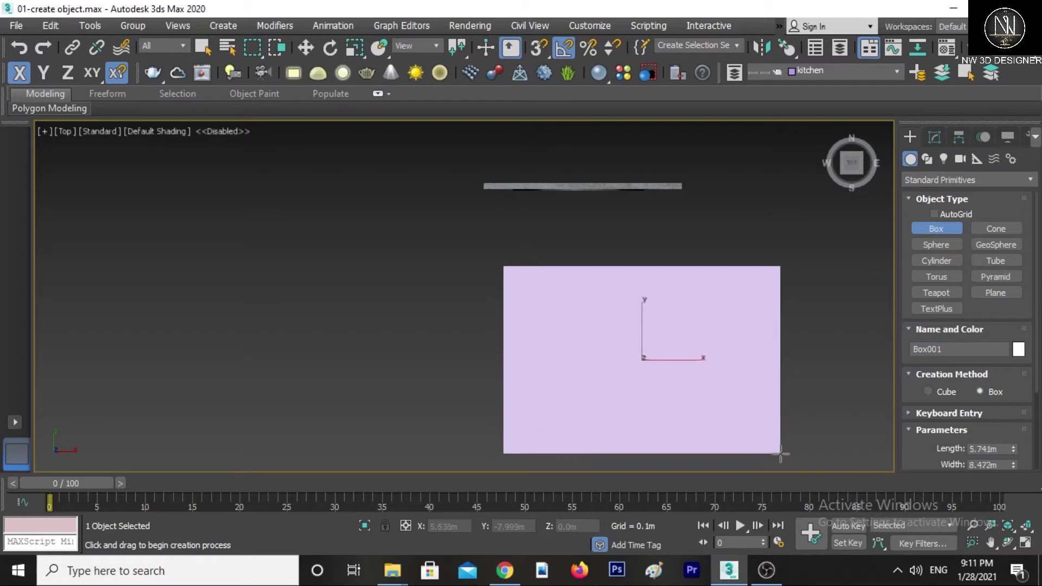
right_click(665, 303)
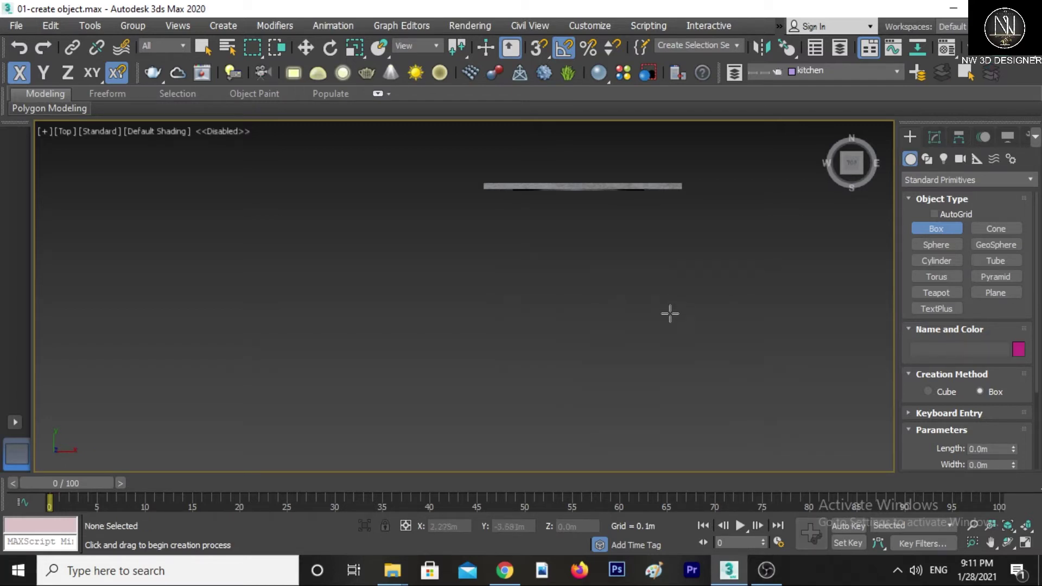
drag(533, 251, 773, 441)
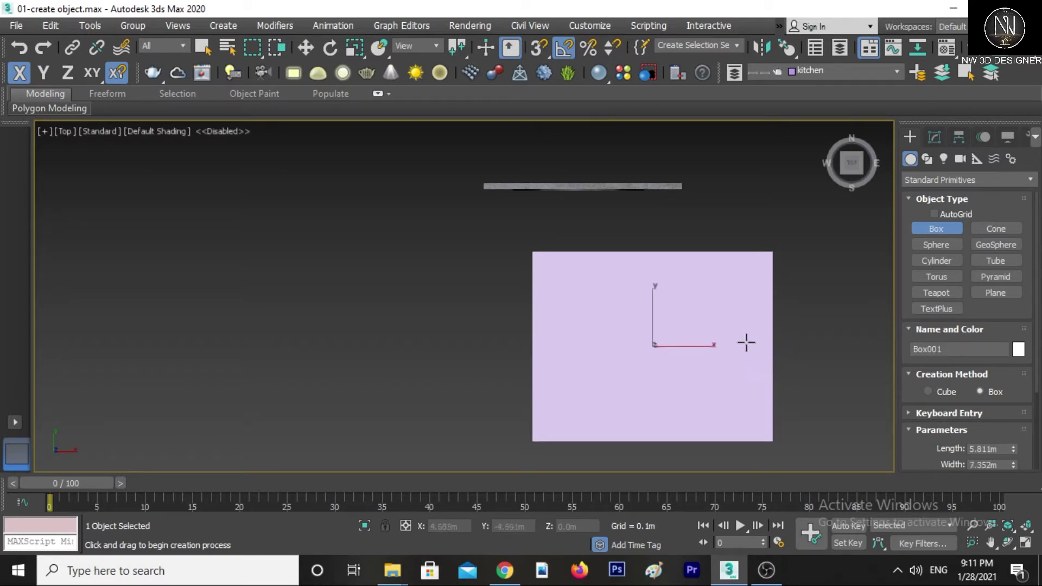
Switch to the Move tool, recentre the view and try a box move that gets cancelled
key(w)
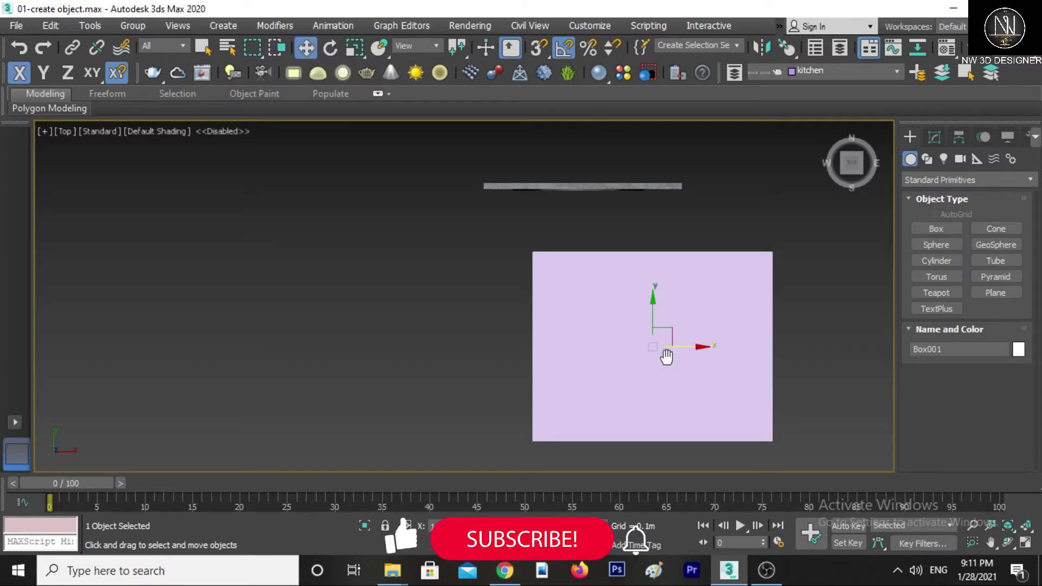
middle_drag(665, 353, 582, 335)
drag(584, 315, 487, 312)
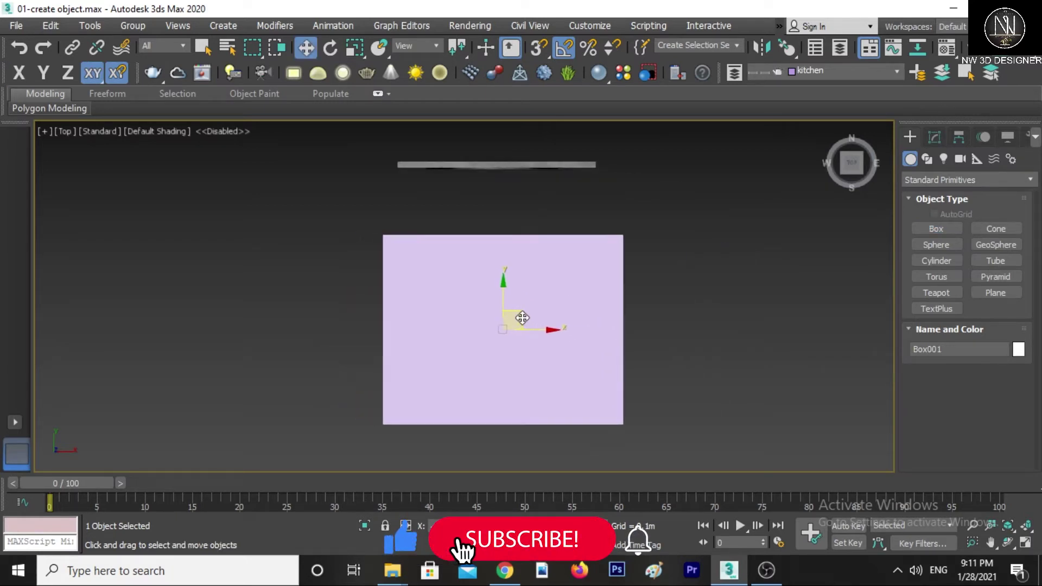
scroll(549, 325, down, 4)
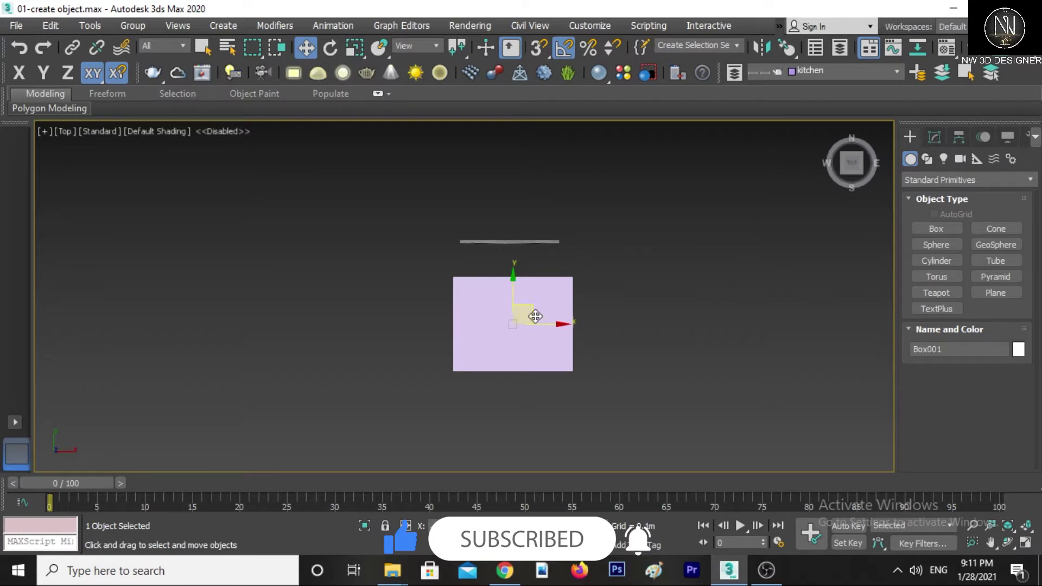
drag(533, 325, 565, 342)
right_click(565, 341)
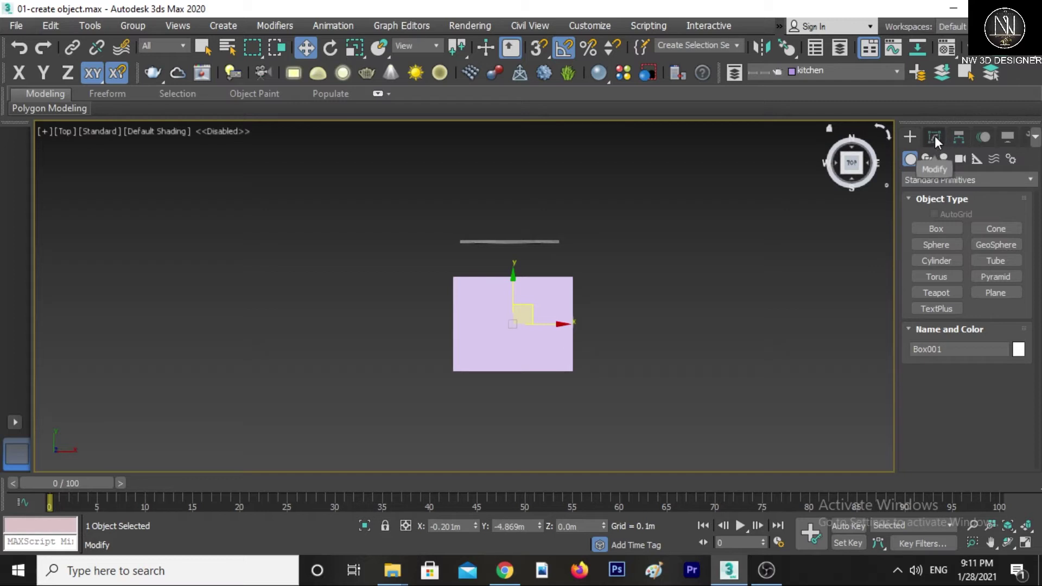
Show Box001's parameters in the Modify panel, pick Move from the quad menu, and view from Front
click(935, 135)
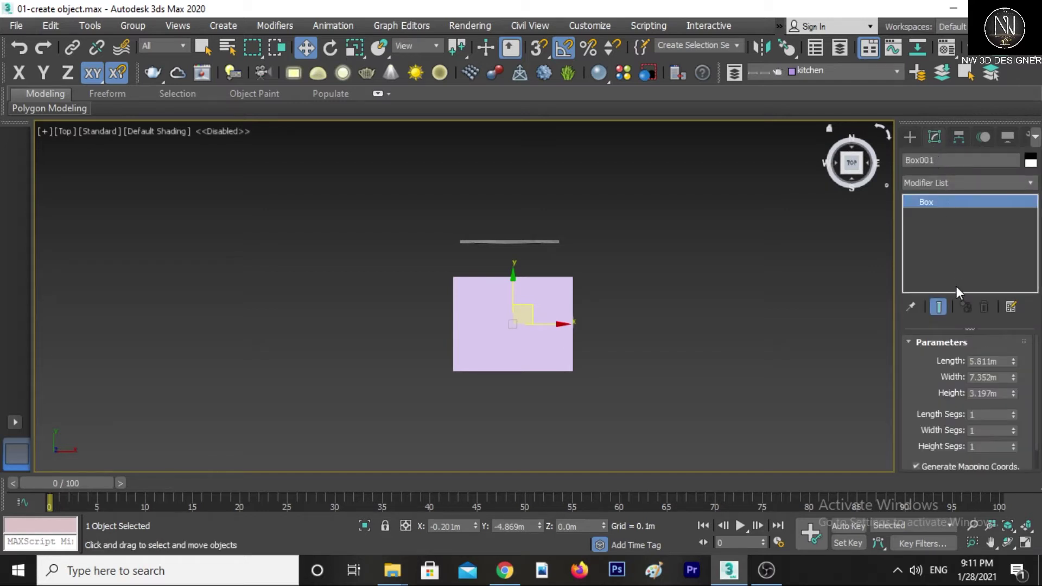
right_click(555, 311)
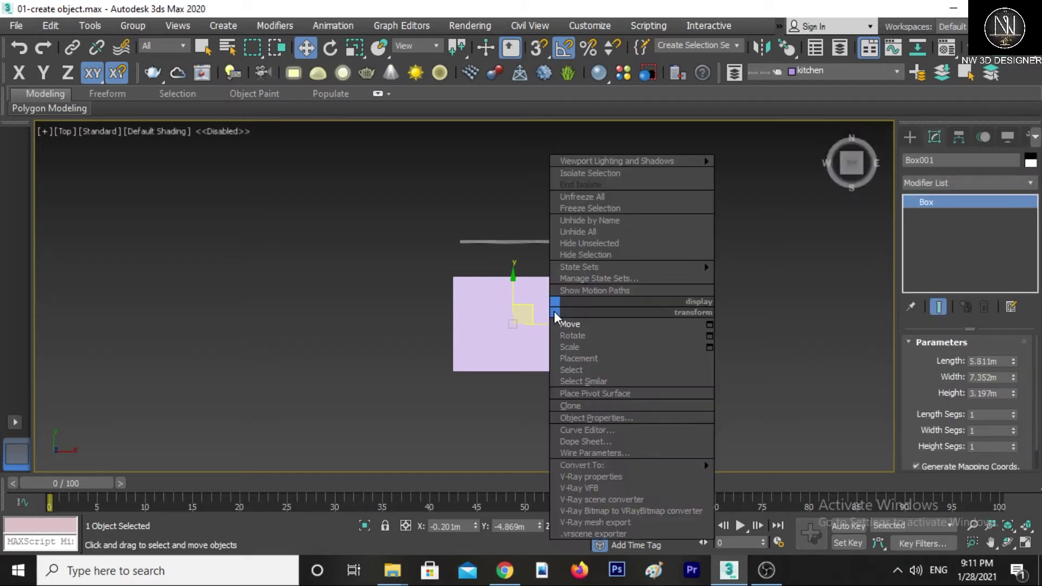
click(560, 322)
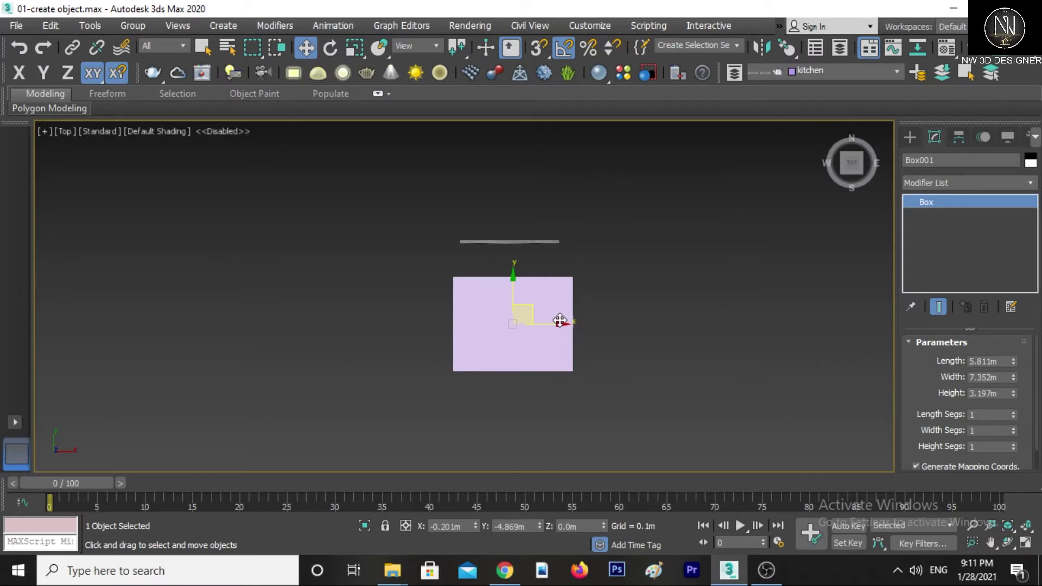
key(f)
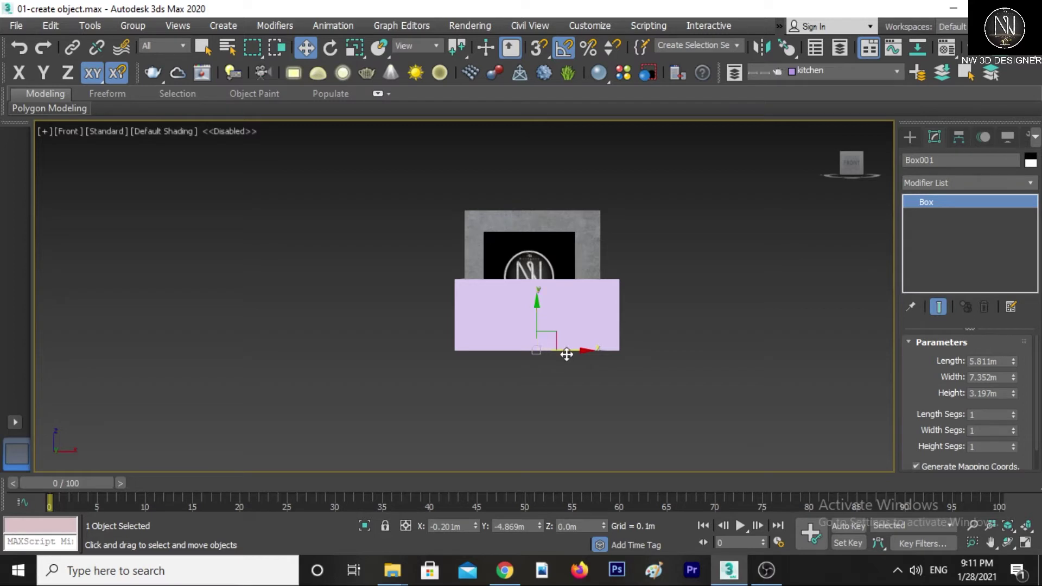
Place Box001 at X 0 and Y 0 after cancelling a trial move
drag(575, 350, 753, 354)
right_click(754, 354)
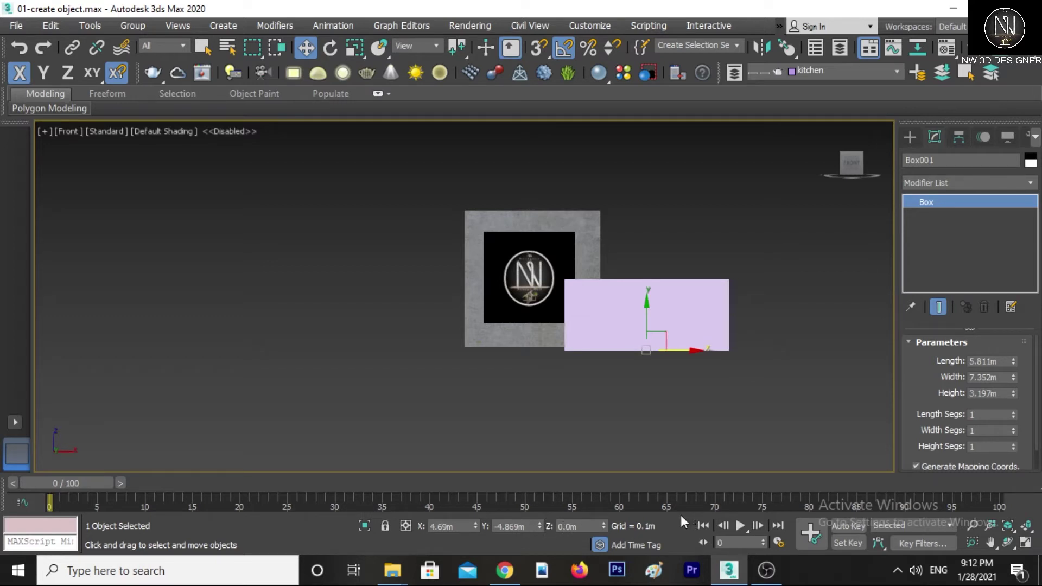
double_click(522, 532)
text(0)
key(Return)
double_click(448, 527)
text(0m)
key(Return)
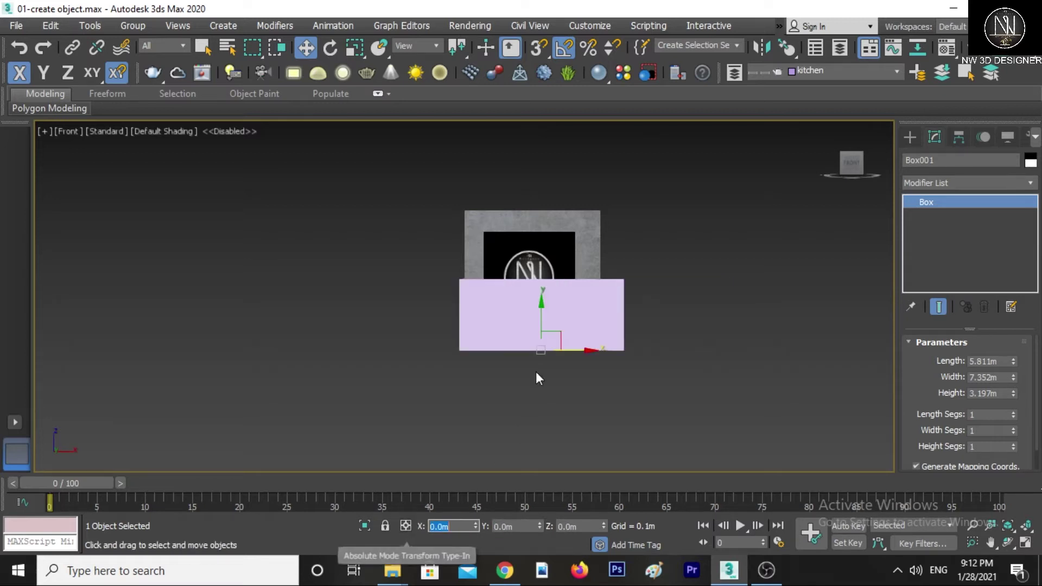
Set Box001's Length and Width to 5 m and its Height to 4 m
right_click(545, 277)
click(560, 279)
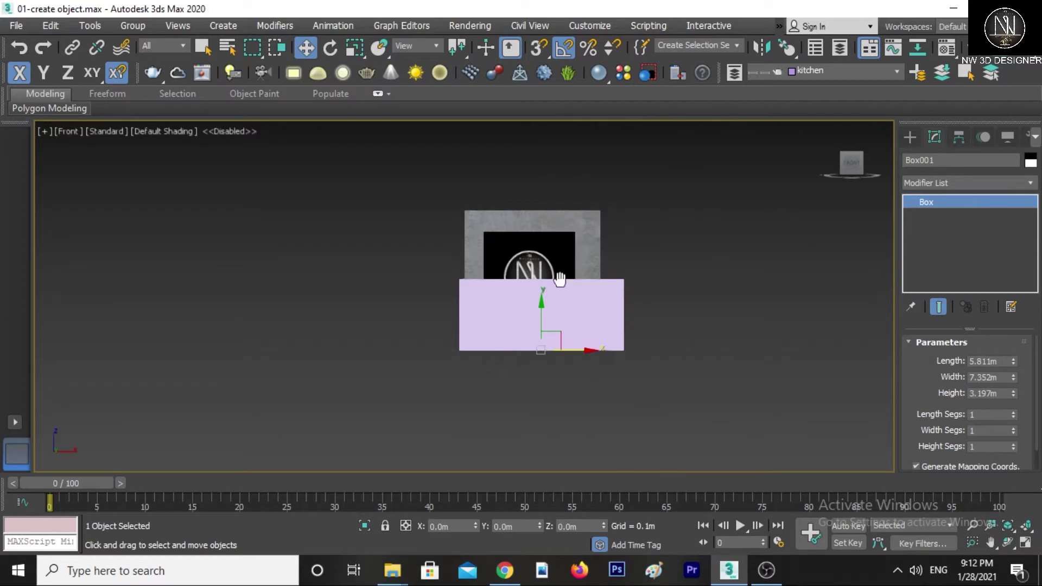
middle_drag(564, 294, 582, 336)
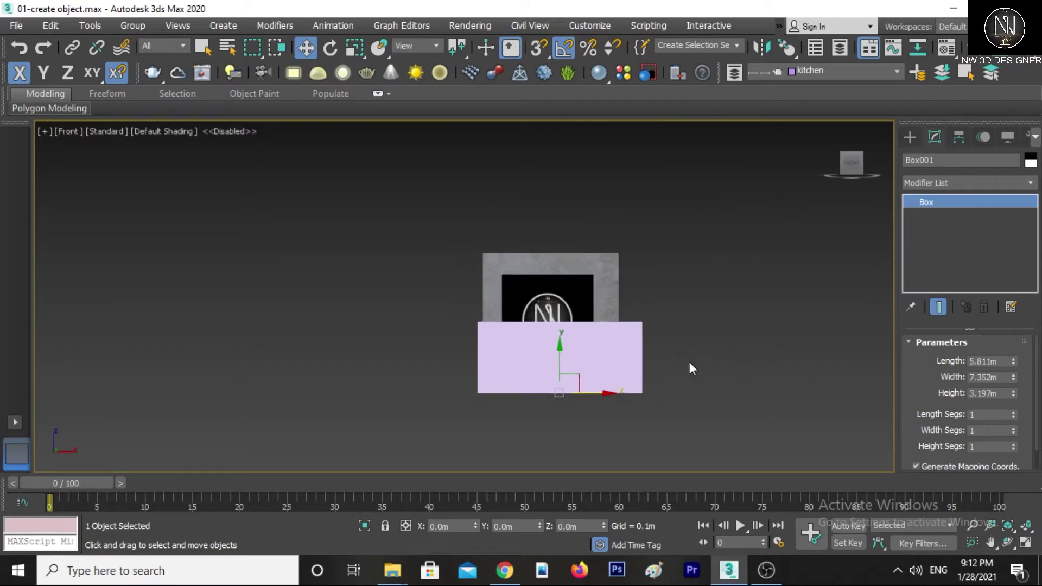
double_click(999, 362)
text(5)
key(Return)
double_click(1001, 377)
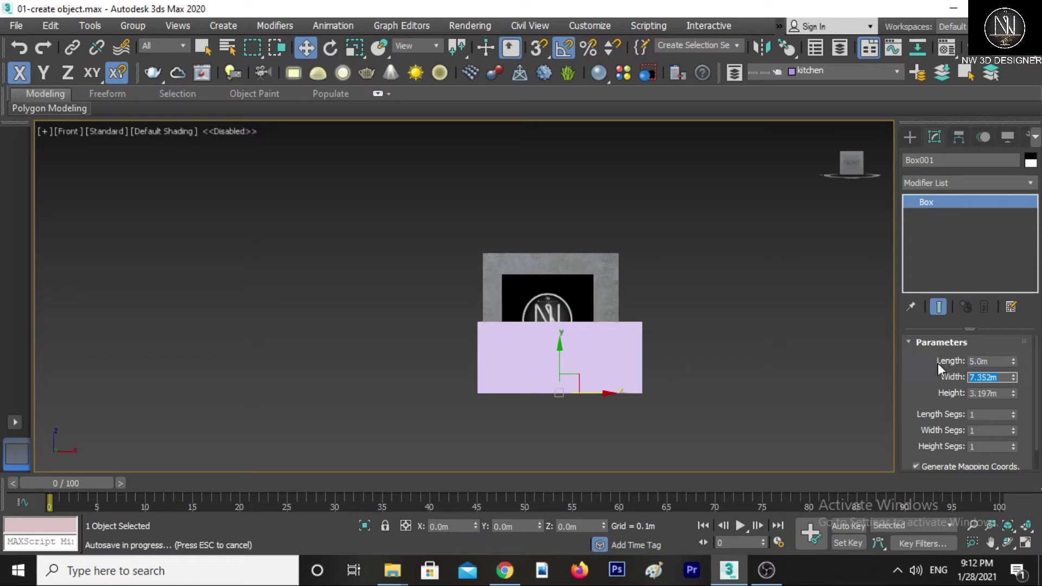
text(5)
key(Return)
key(Tab)
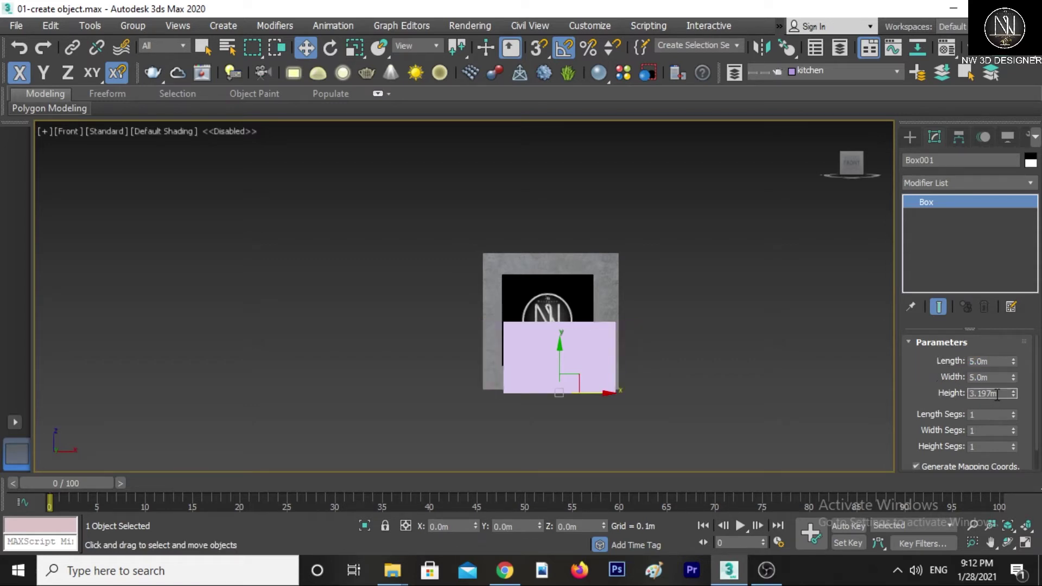
text(5)
key(Return)
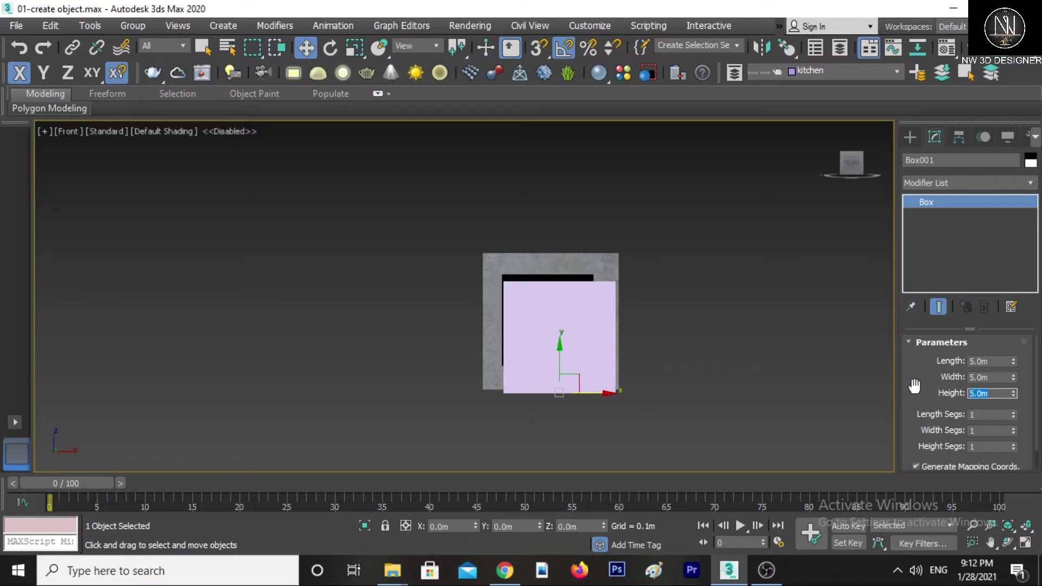
text(4)
key(Return)
Move Box001 right along X so it clears the logo wall
drag(591, 392, 777, 389)
middle_drag(776, 388, 594, 385)
scroll(593, 386, up, 3)
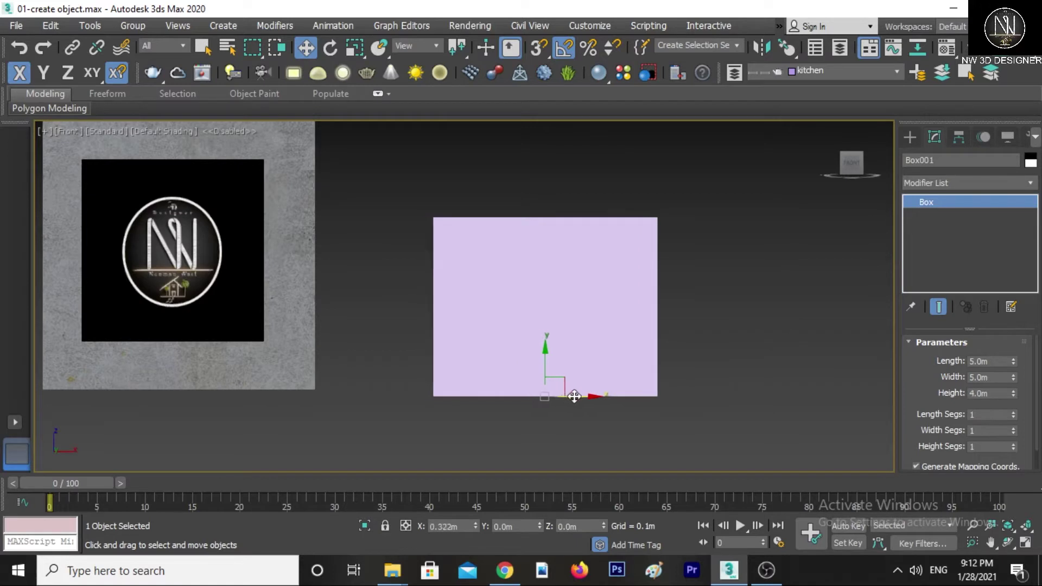
drag(574, 396, 652, 396)
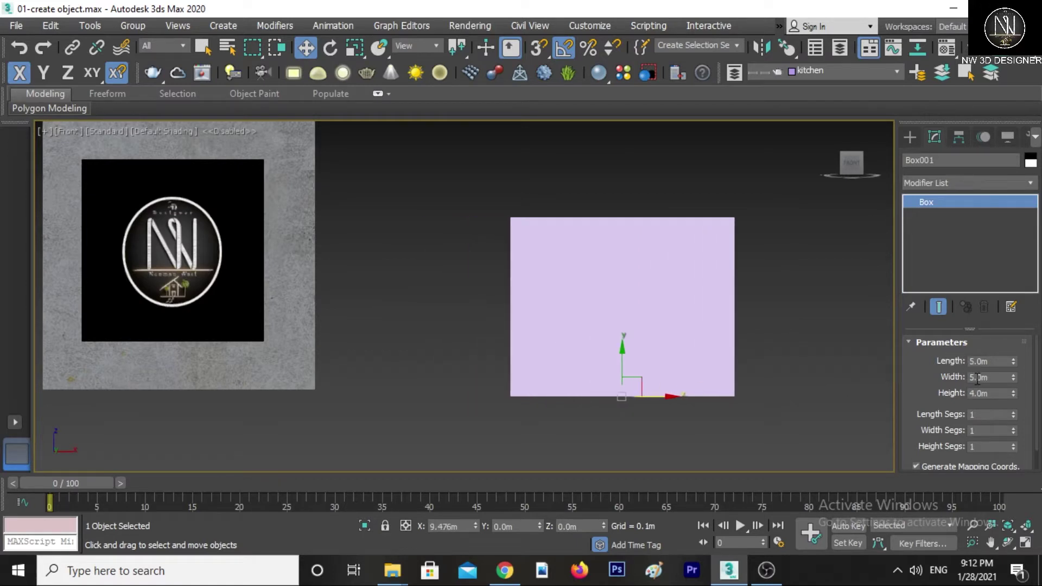
scroll(658, 328, down, 2)
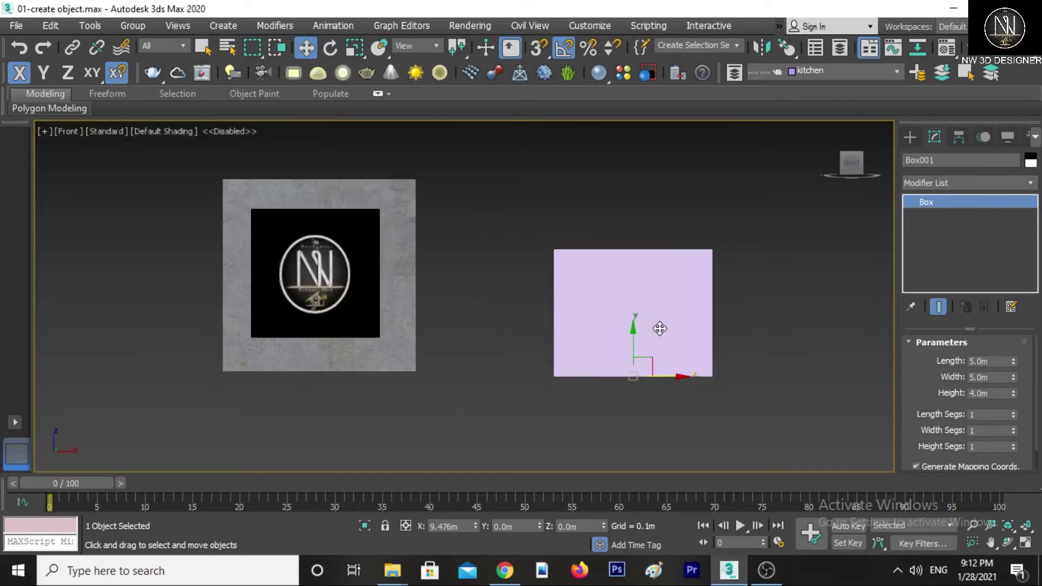
scroll(654, 329, up, 2)
middle_drag(652, 330, 648, 345)
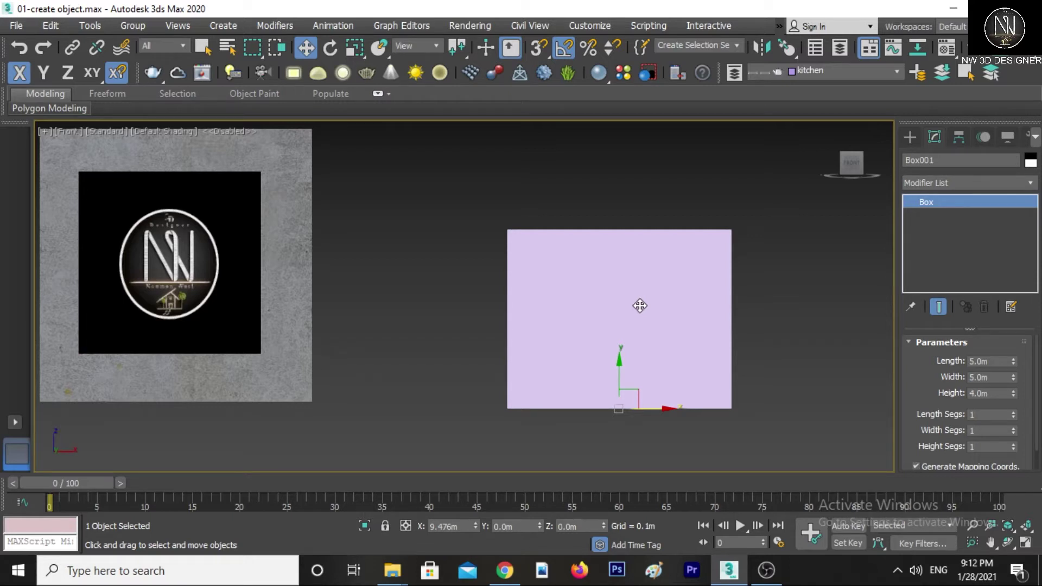
Toggle Front-view wireframe, orbit, and switch to a shaded Perspective view of the box
key(F3)
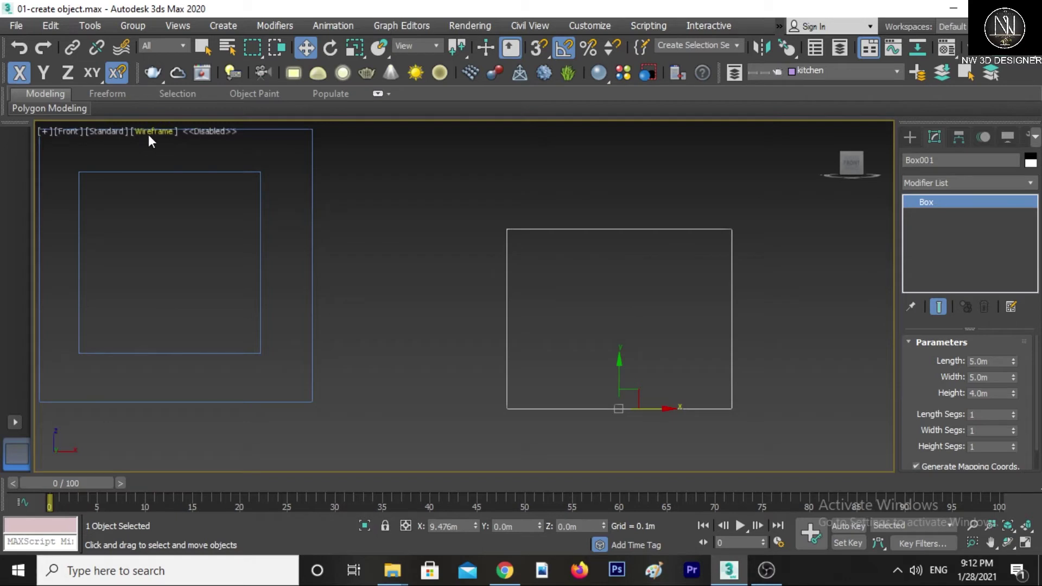
key(F3)
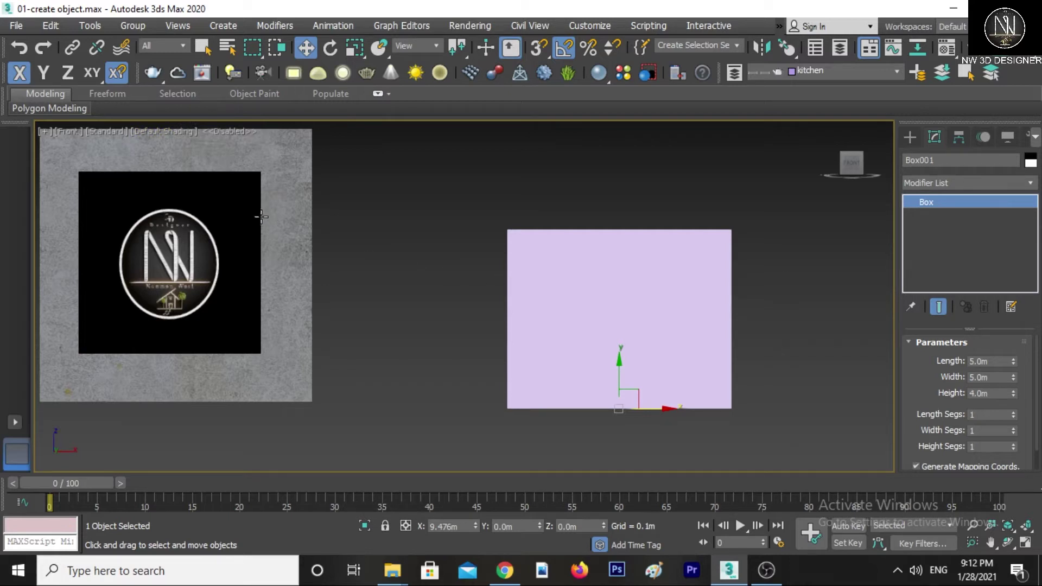
key(F3)
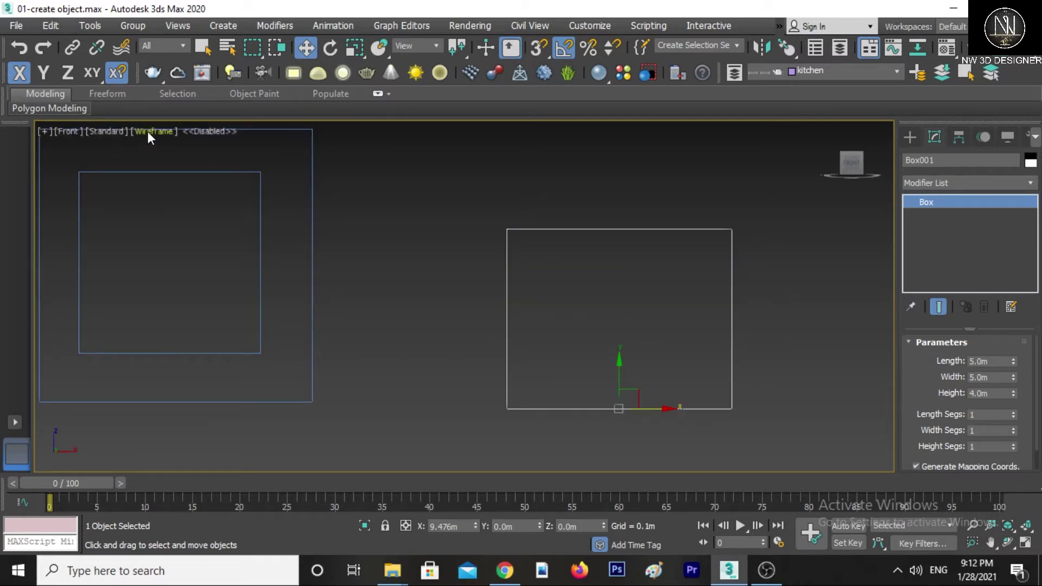
scroll(600, 295, down, 3)
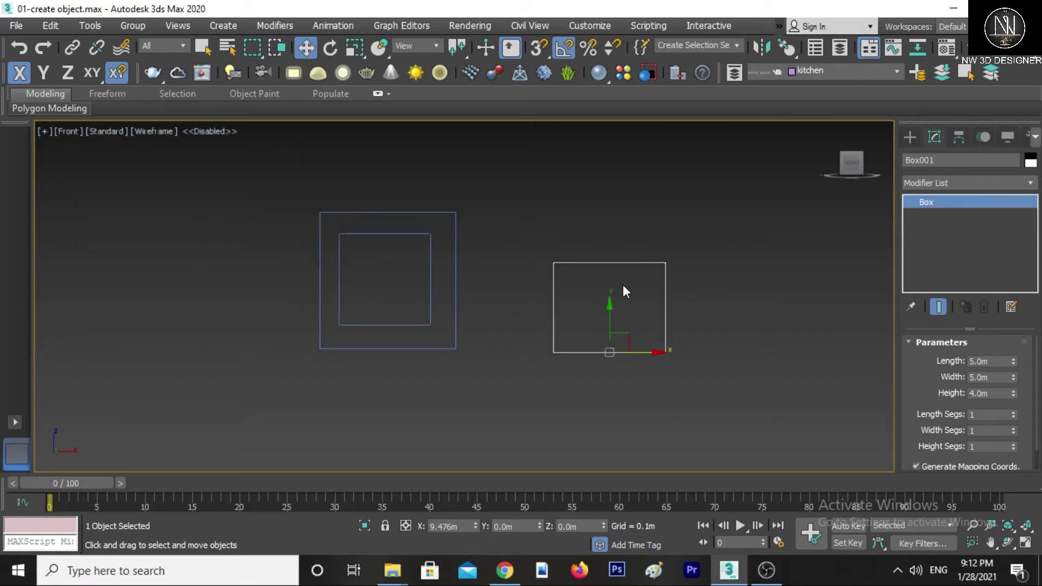
mouse_move(635, 275)
alt+middle_down()
mouse_move(598, 327)
mouse_move(542, 356)
mouse_move(526, 349)
mouse_move(596, 347)
alt+middle_up()
key(p)
key(F3)
scroll(543, 358, up, 3)
scroll(529, 342, down, 3)
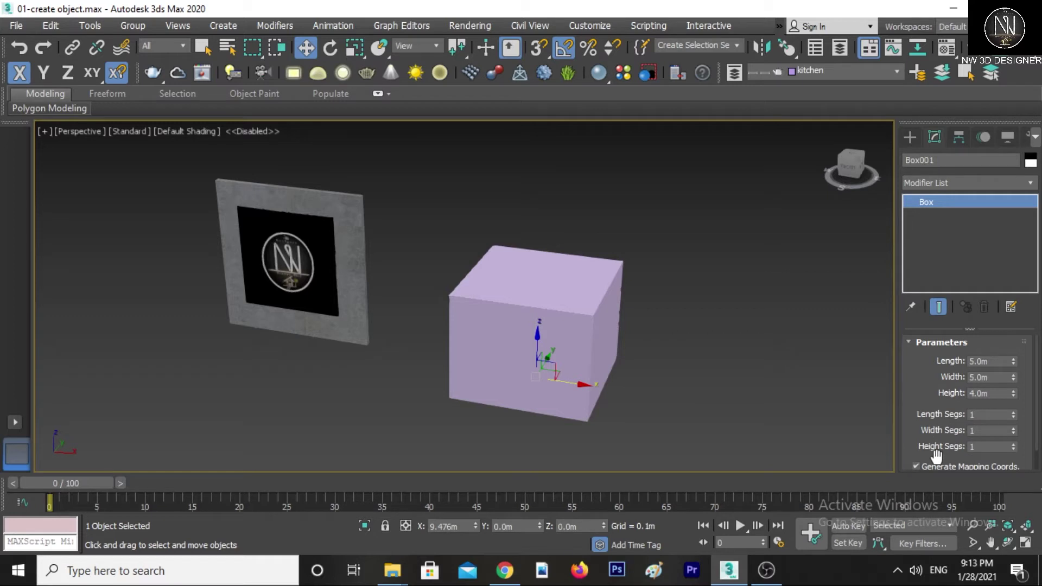
In wireframe, trial length, width and height segments of 2, then reset width and height to 1
key(F3)
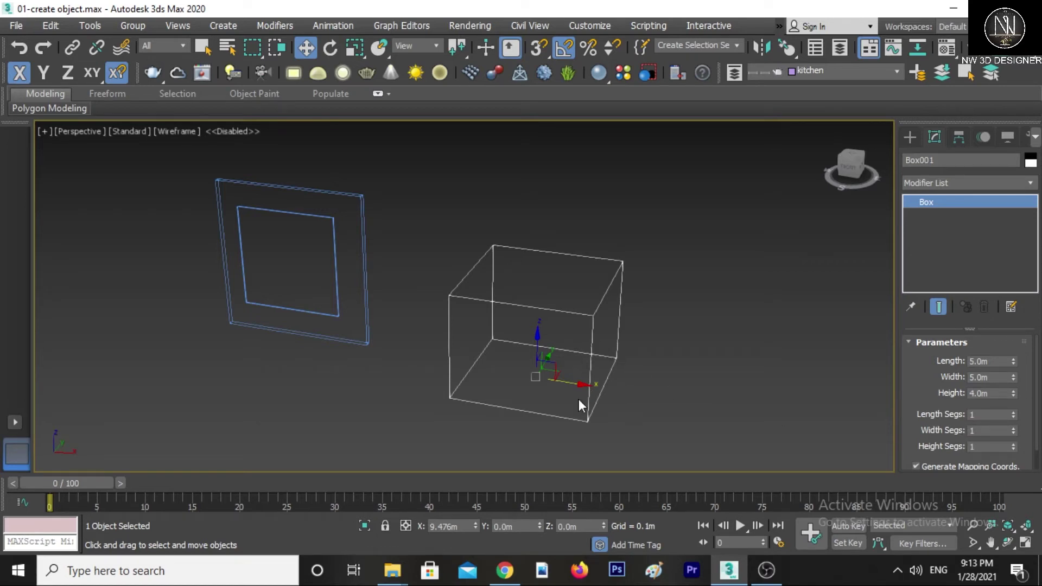
click(1013, 412)
alt+middle_drag(783, 380, 506, 377)
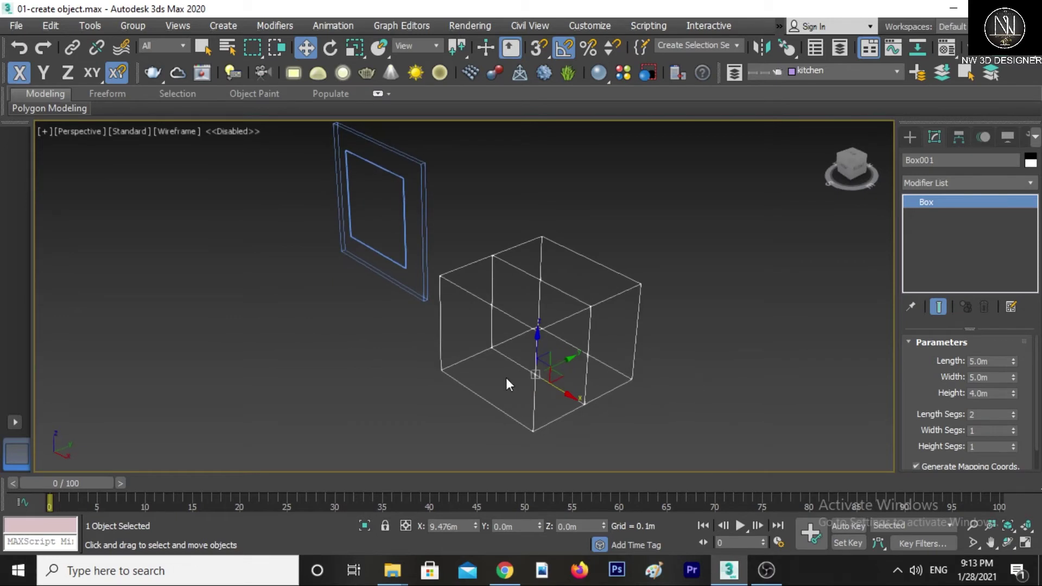
click(1013, 428)
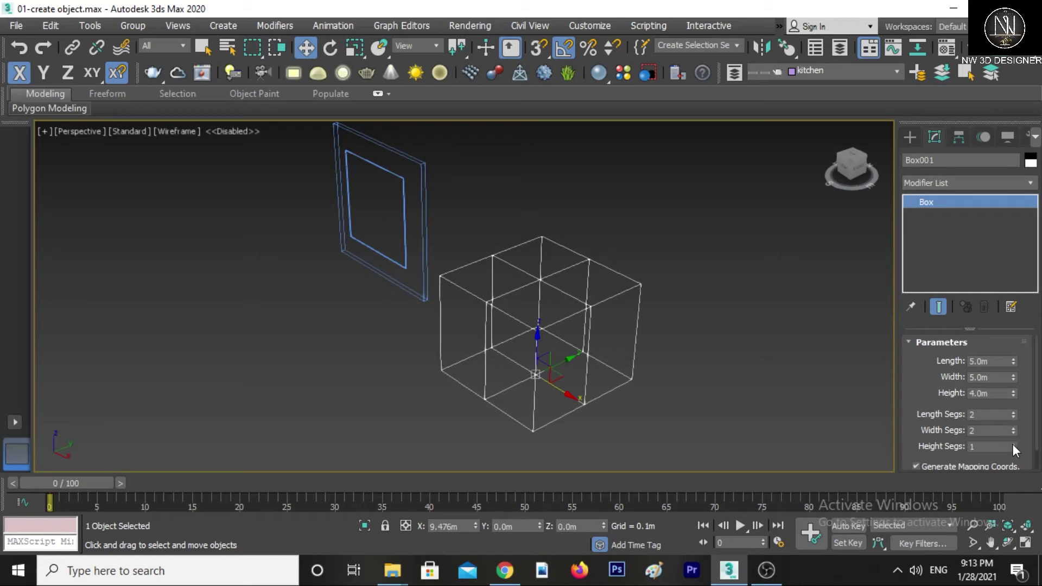
click(1013, 444)
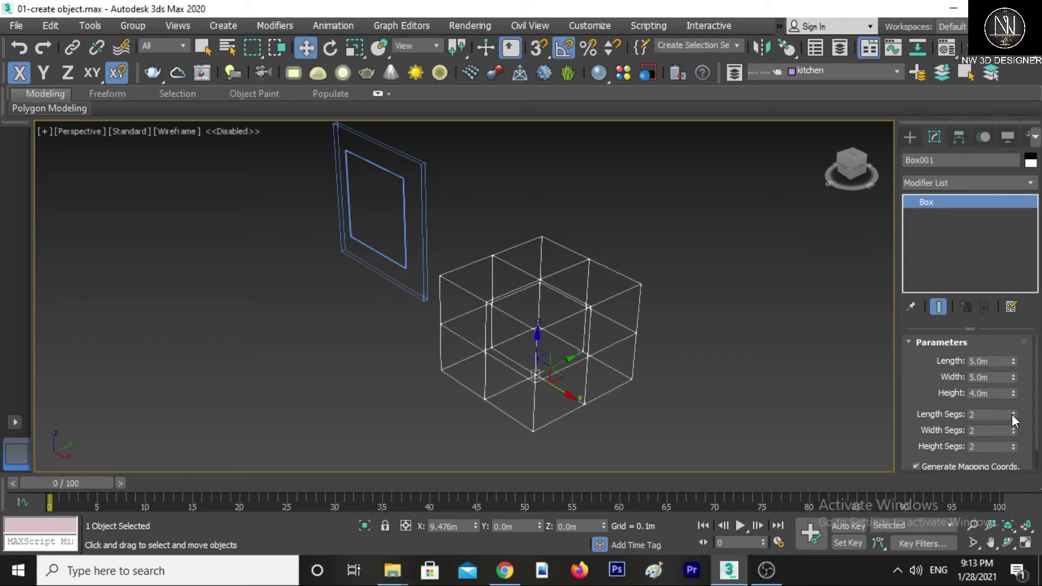
click(1013, 449)
click(1014, 434)
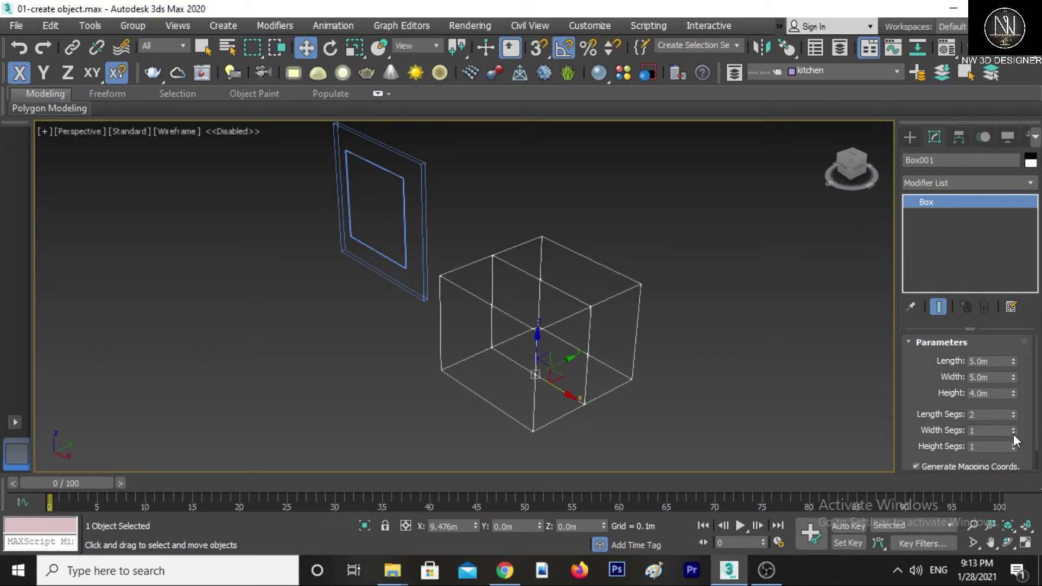
Set Length Segs to 4 and reselect the Move tool
click(987, 415)
text(4)
key(Return)
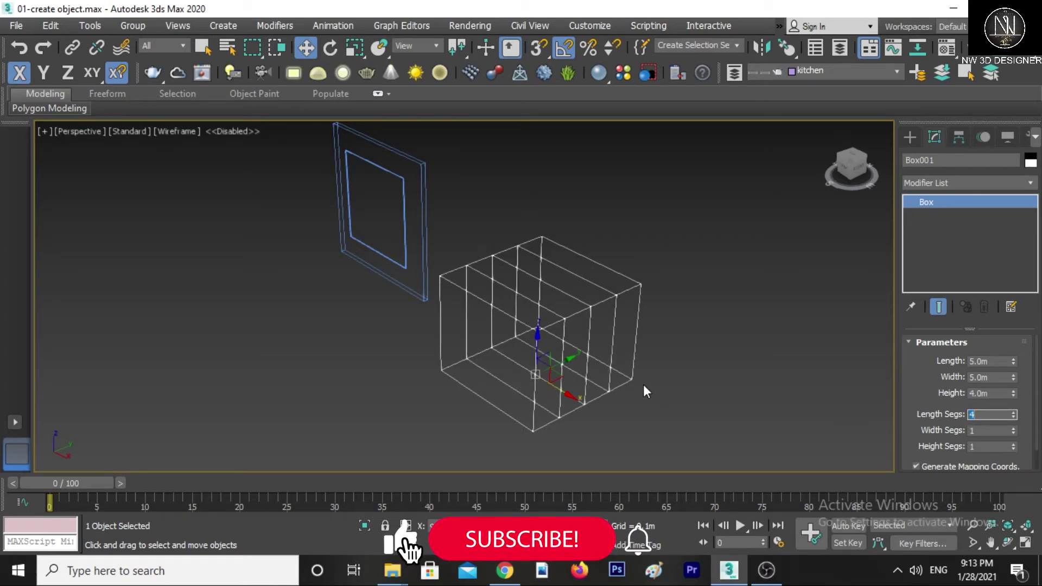
right_click(585, 324)
click(597, 336)
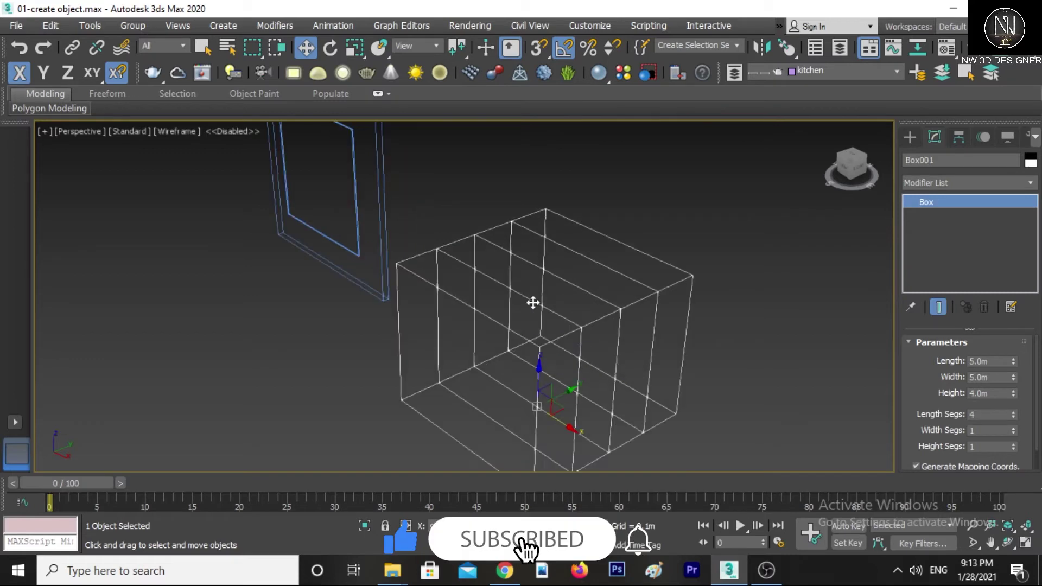
key(F3)
key(F3)
mouse_move(585, 350)
alt+middle_down()
mouse_move(656, 328)
mouse_move(551, 368)
mouse_move(616, 355)
alt+middle_up()
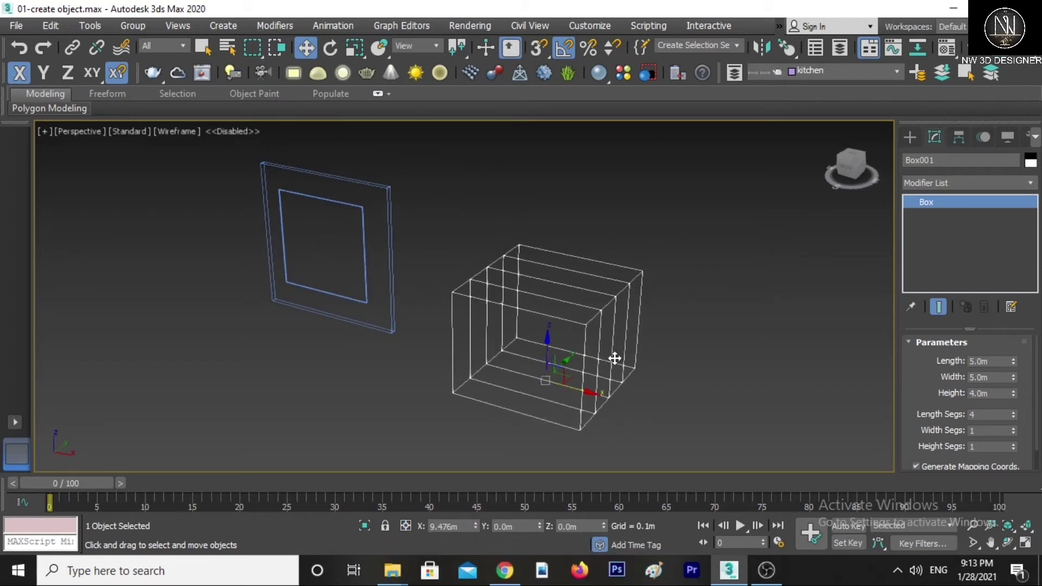
Mistype the box height as 24 m, then restore it to 4 m
double_click(990, 393)
text(2)
text(4)
key(Return)
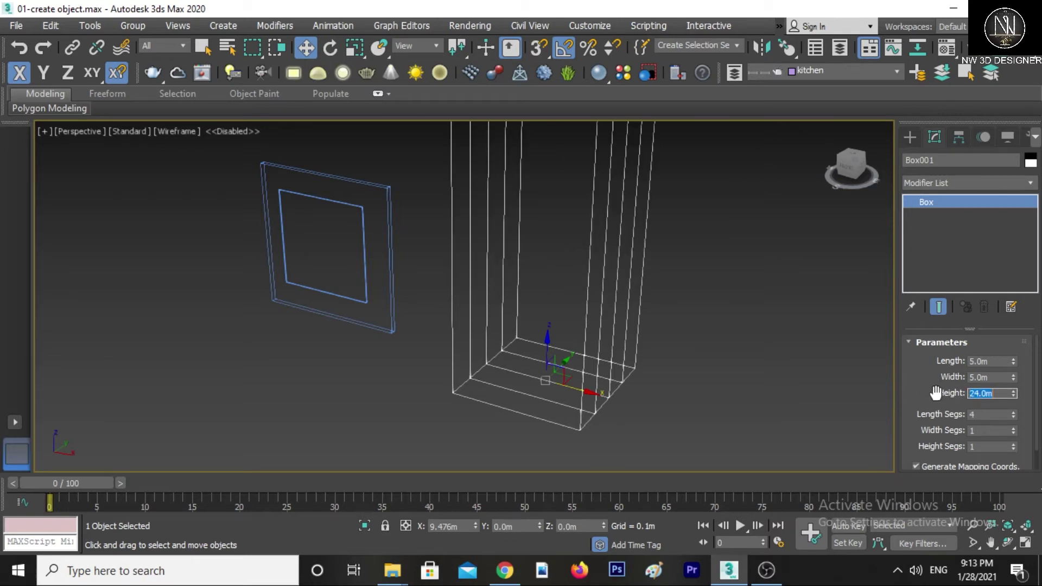
text(4)
key(Return)
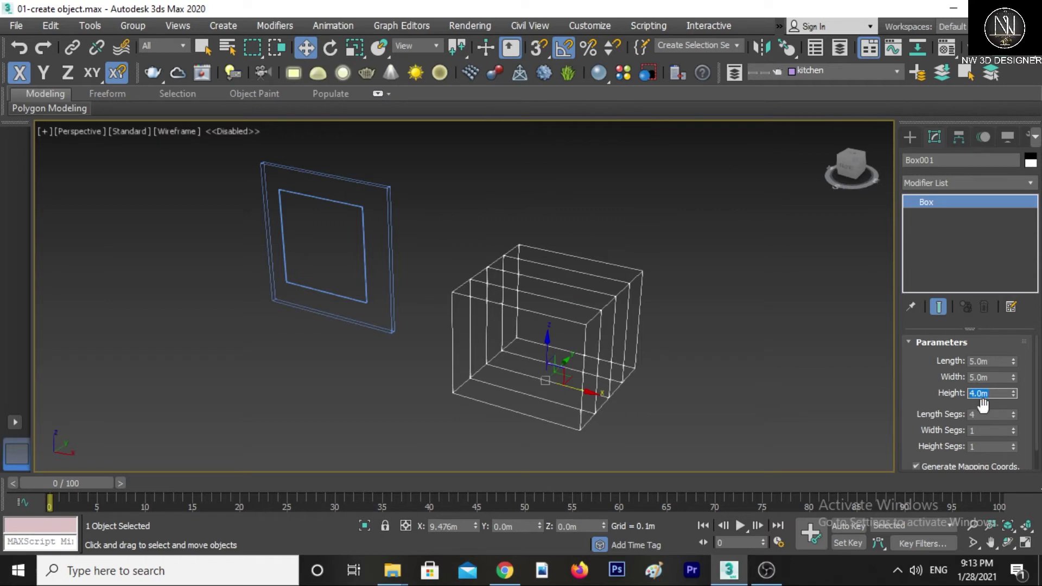
Set Width Segs and Height Segs to 4, correcting an accidental 5
click(990, 430)
text(5)
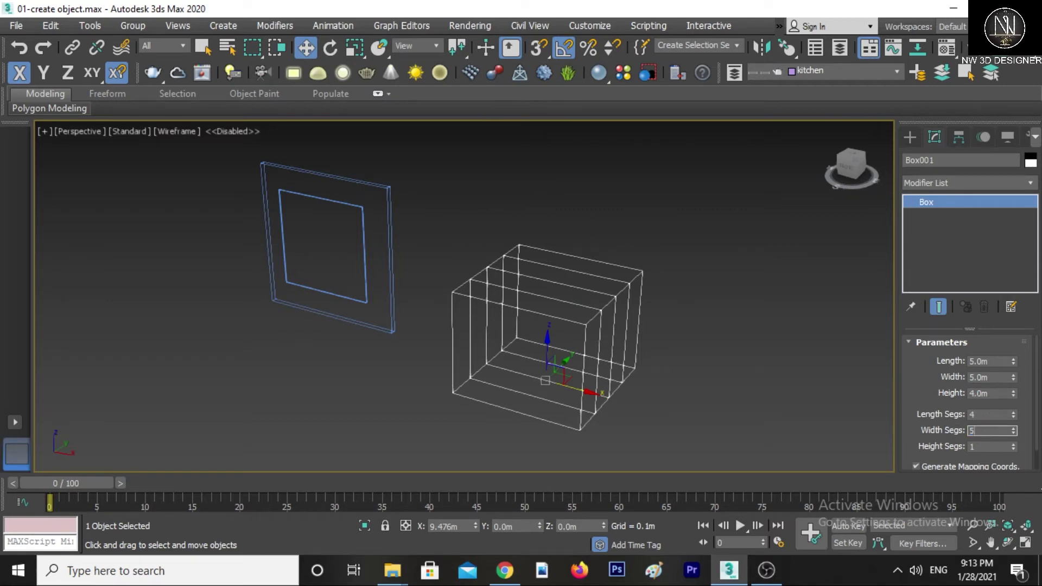
key(Return)
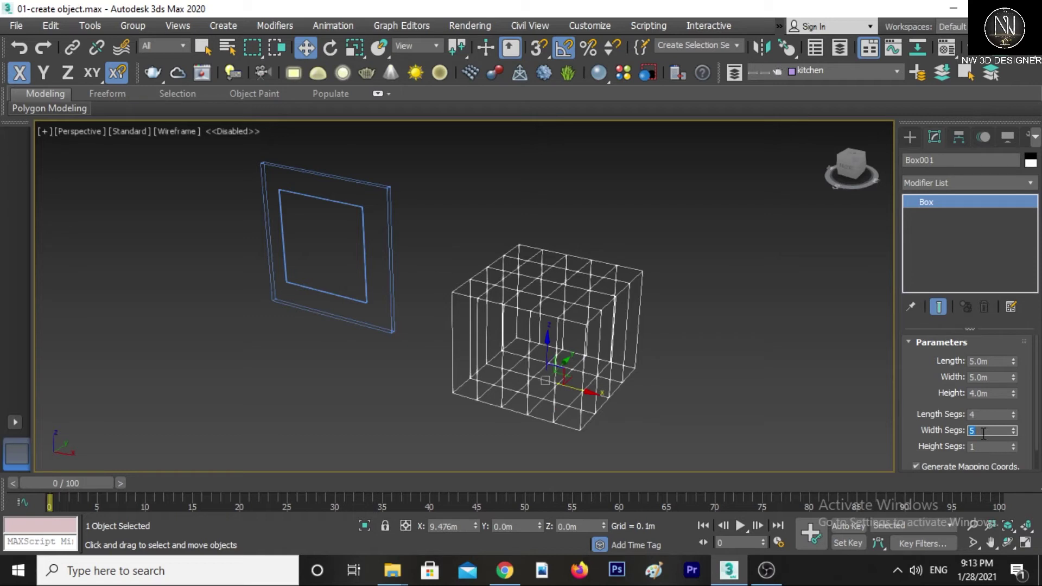
text(4)
key(Return)
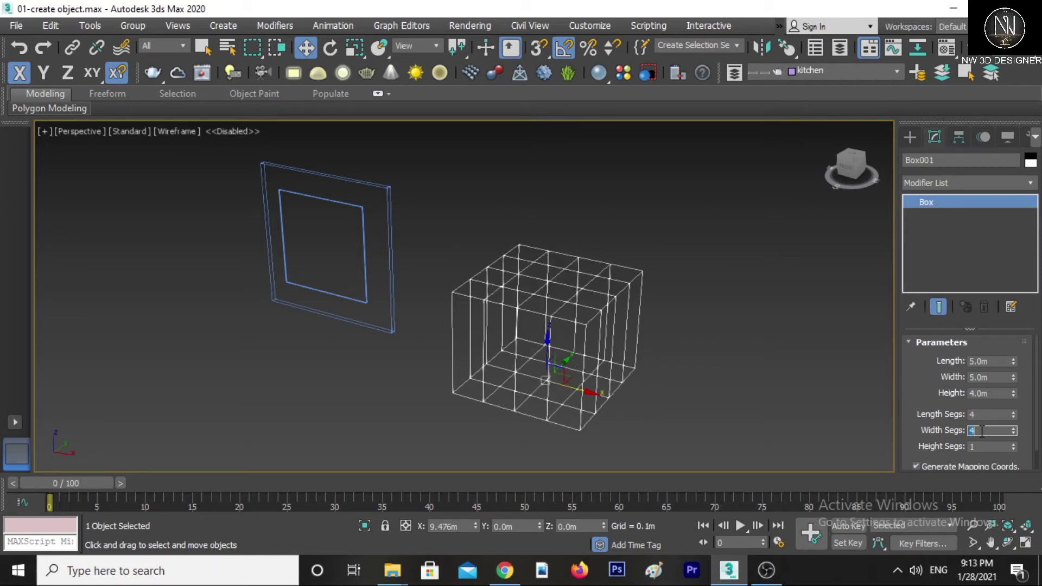
key(Tab)
text(4)
key(Return)
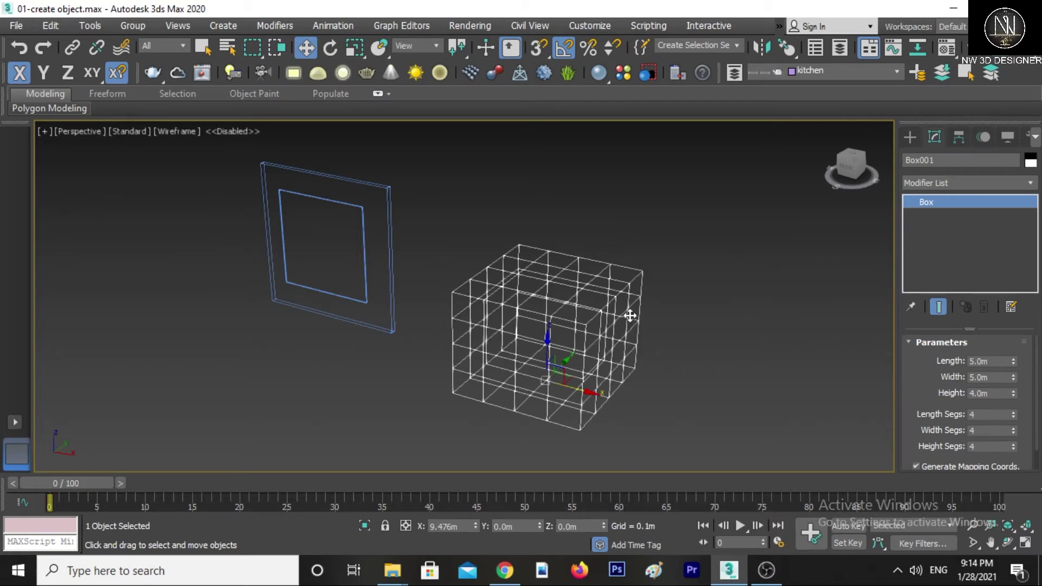
Toggle wireframe and orbit to inspect the 4×4×4 segment lines, ending in shaded display
key(F3)
mouse_move(528, 365)
alt+middle_down()
mouse_move(581, 374)
mouse_move(547, 372)
alt+middle_up()
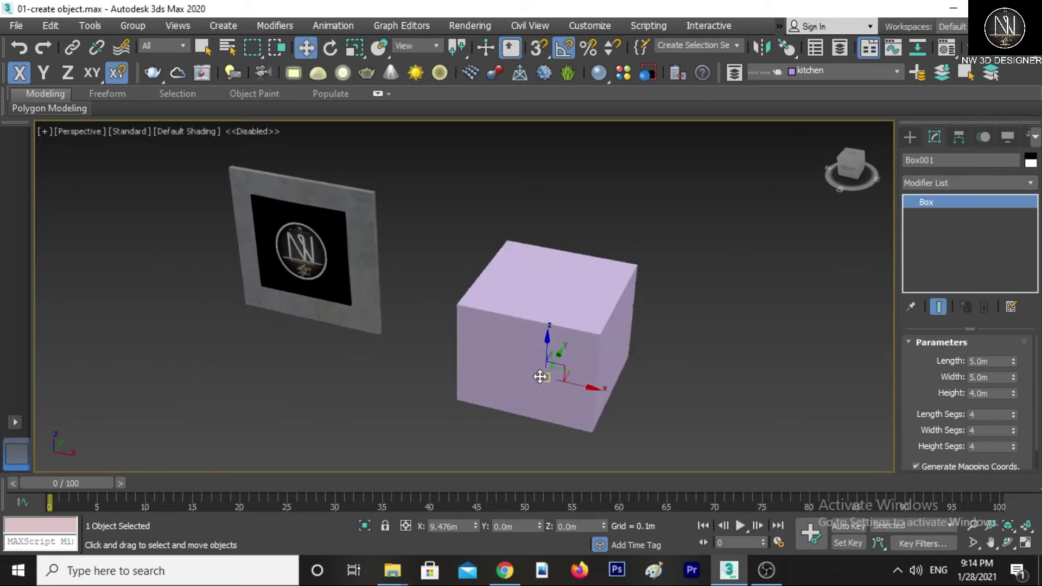
key(F3)
mouse_move(623, 356)
alt+middle_down()
mouse_move(565, 349)
mouse_move(570, 393)
mouse_move(614, 340)
mouse_move(633, 344)
mouse_move(614, 348)
alt+middle_up()
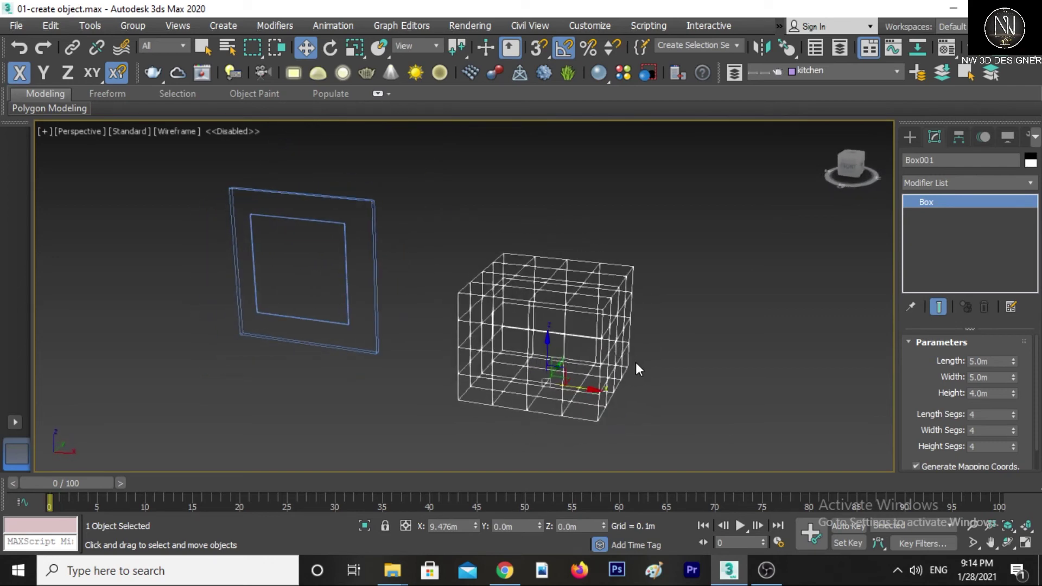
drag(912, 410, 910, 365)
drag(910, 321, 904, 353)
alt+middle_drag(616, 319, 608, 340)
key(F3)
key(F3)
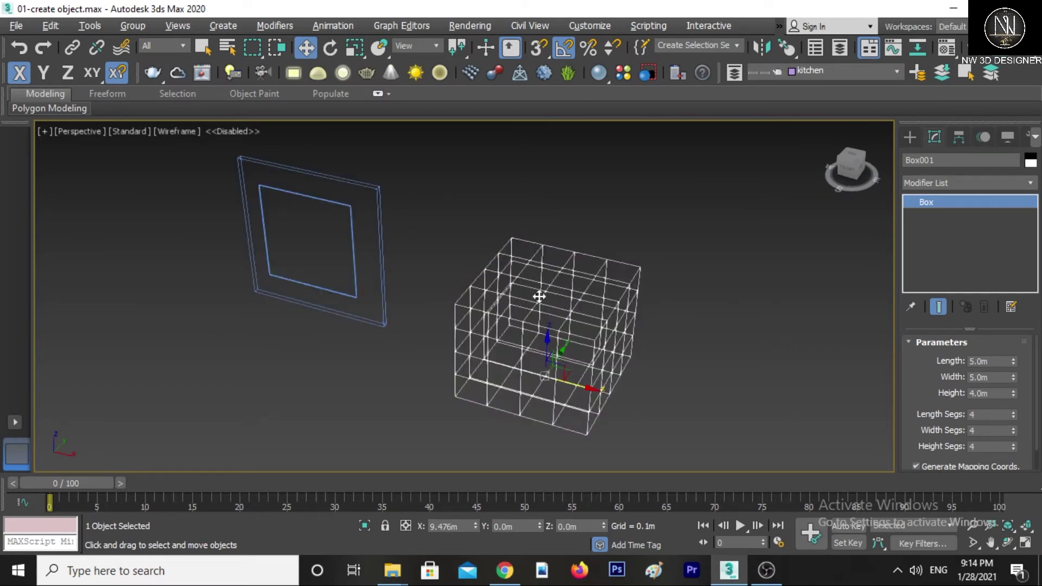
key(F3)
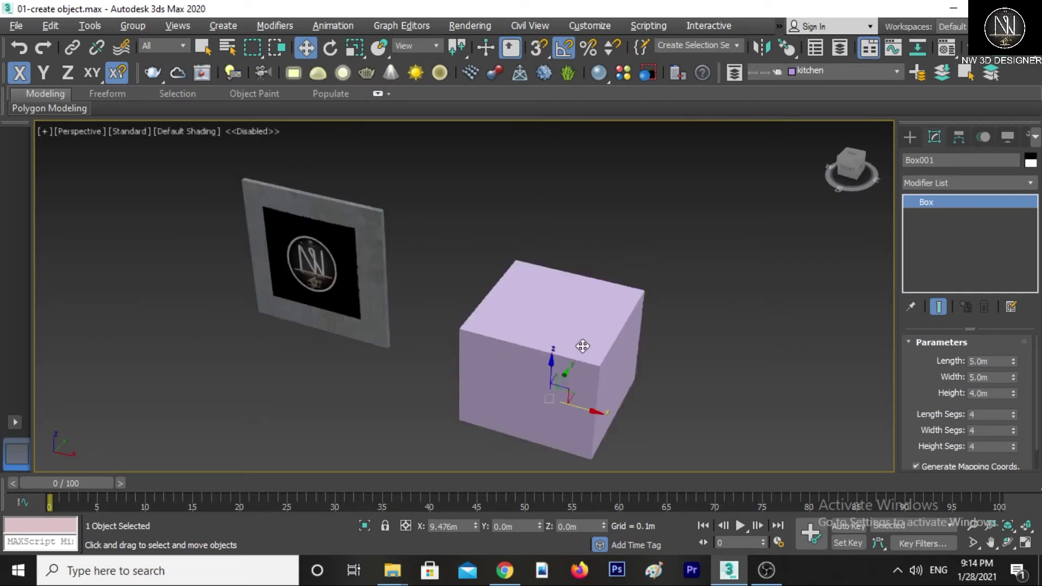
mouse_move(582, 344)
middle_down()
mouse_move(606, 366)
mouse_move(619, 340)
mouse_move(565, 373)
mouse_move(581, 358)
middle_up()
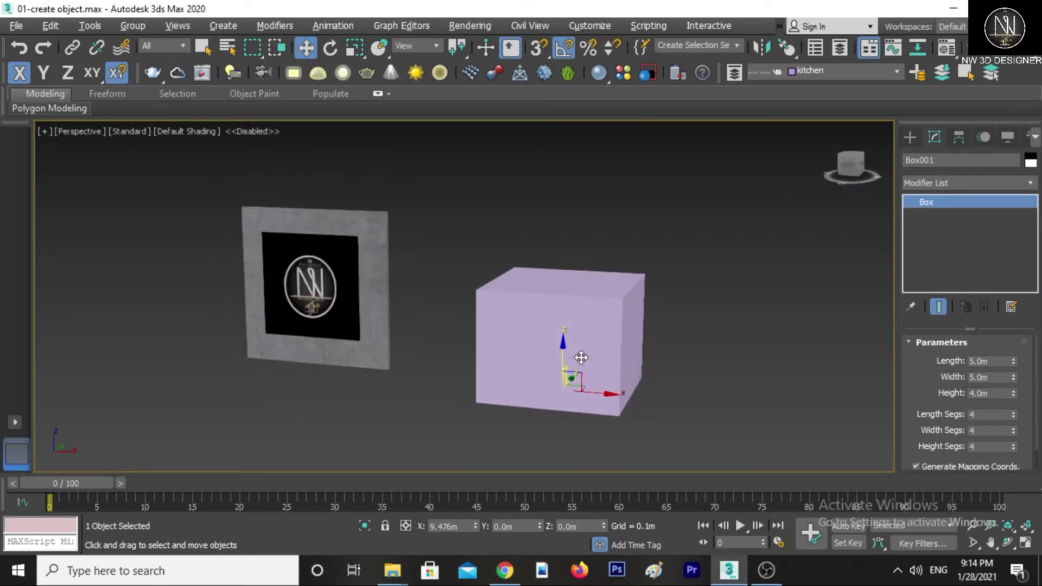
right_click(579, 313)
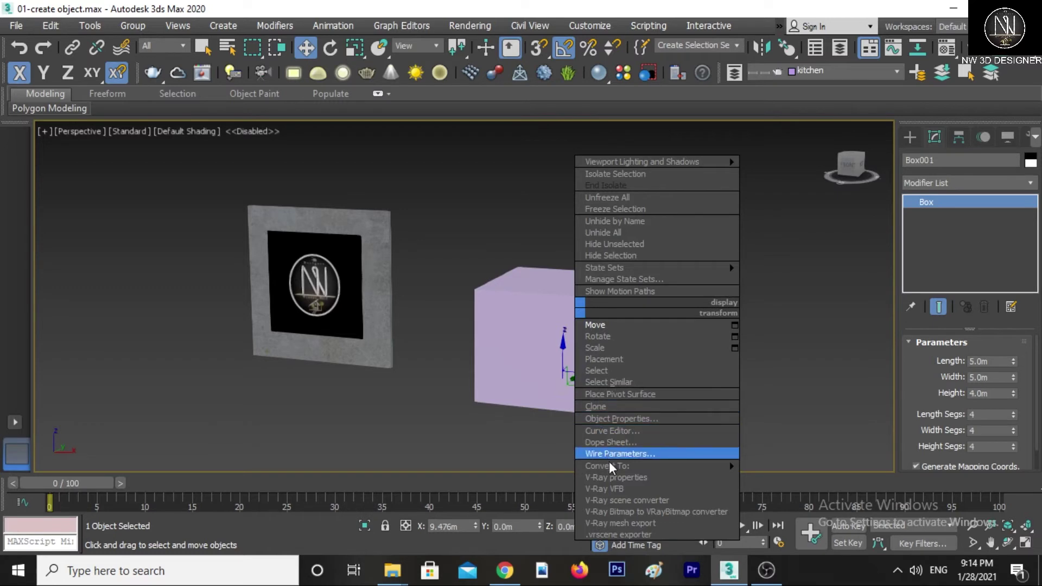
mouse_move(619, 465)
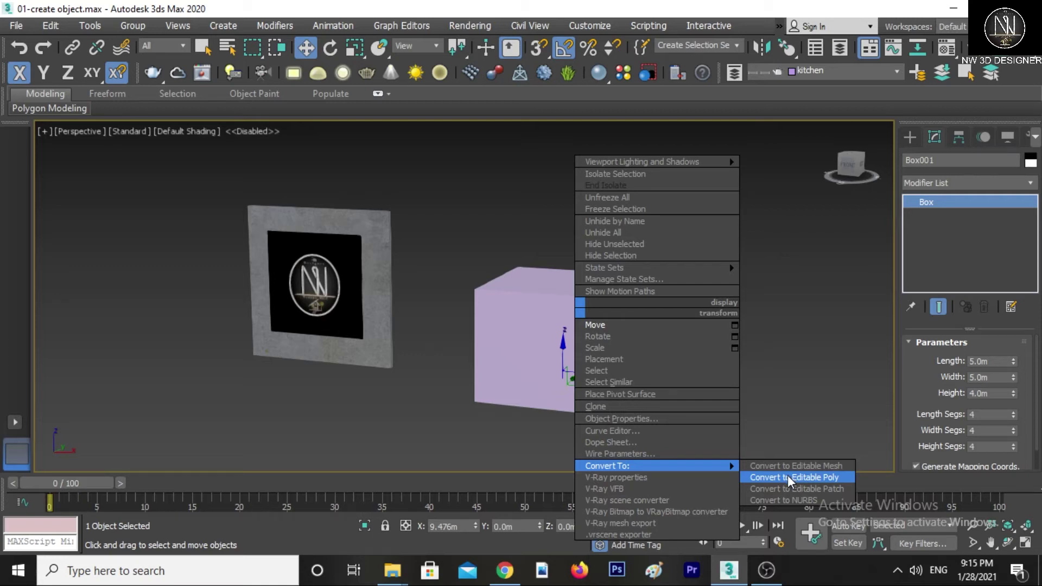
click(794, 400)
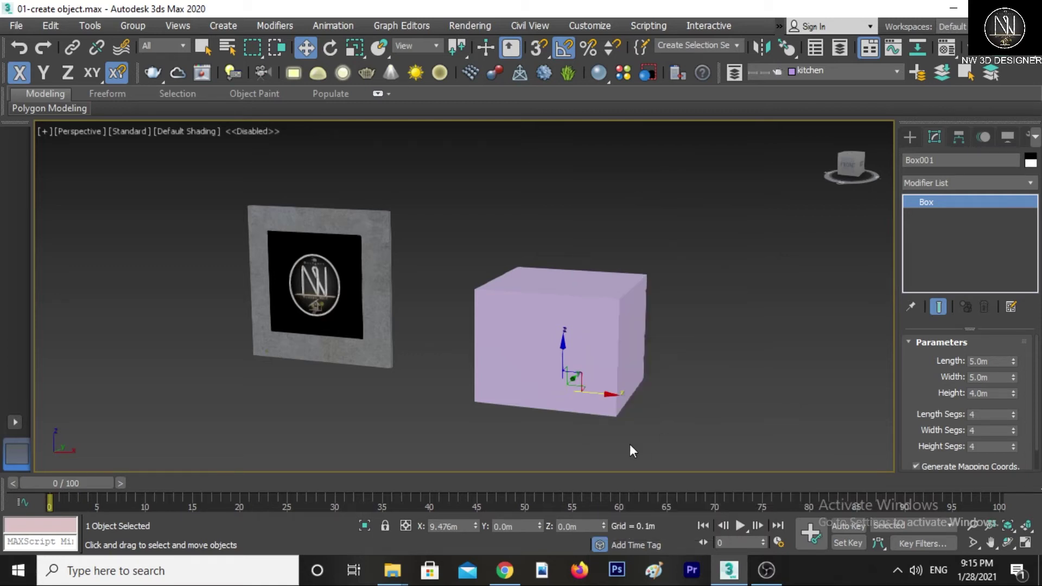
scroll(572, 412, down, 5)
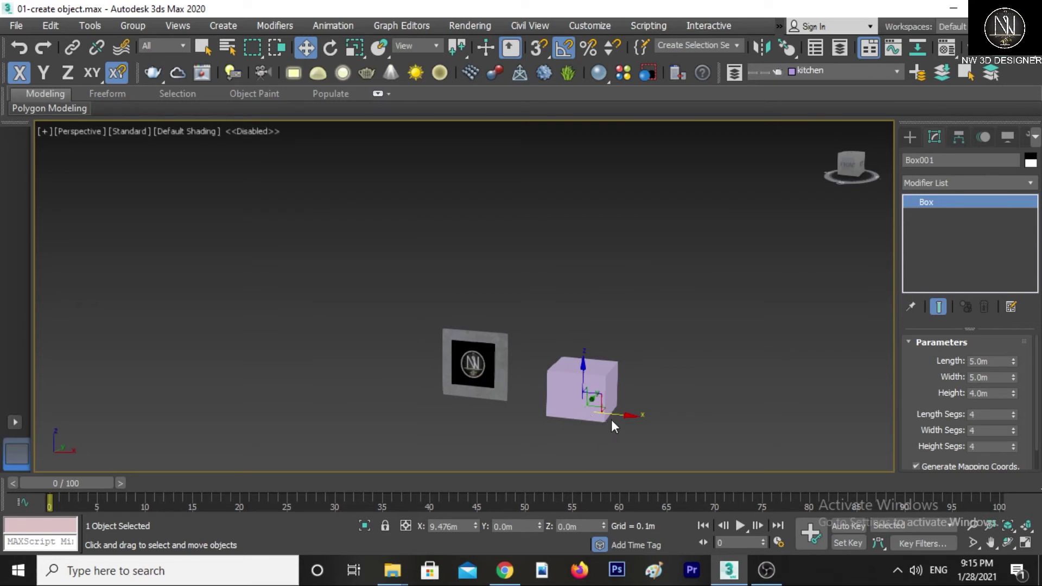
Shift-drag the box along X to create the copy Box002
shift+drag(612, 421, 699, 427)
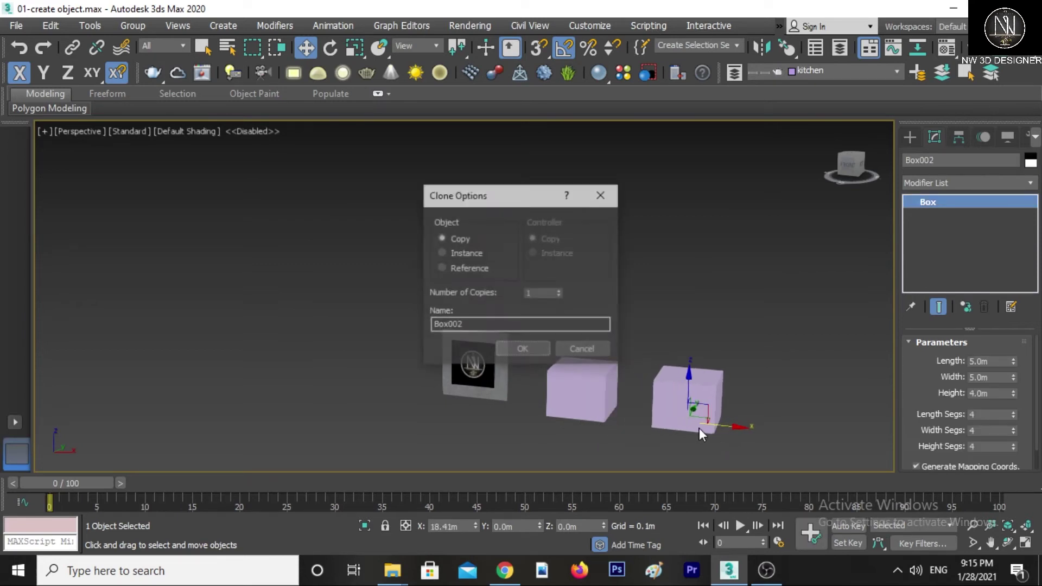
click(522, 349)
scroll(645, 399, up, 4)
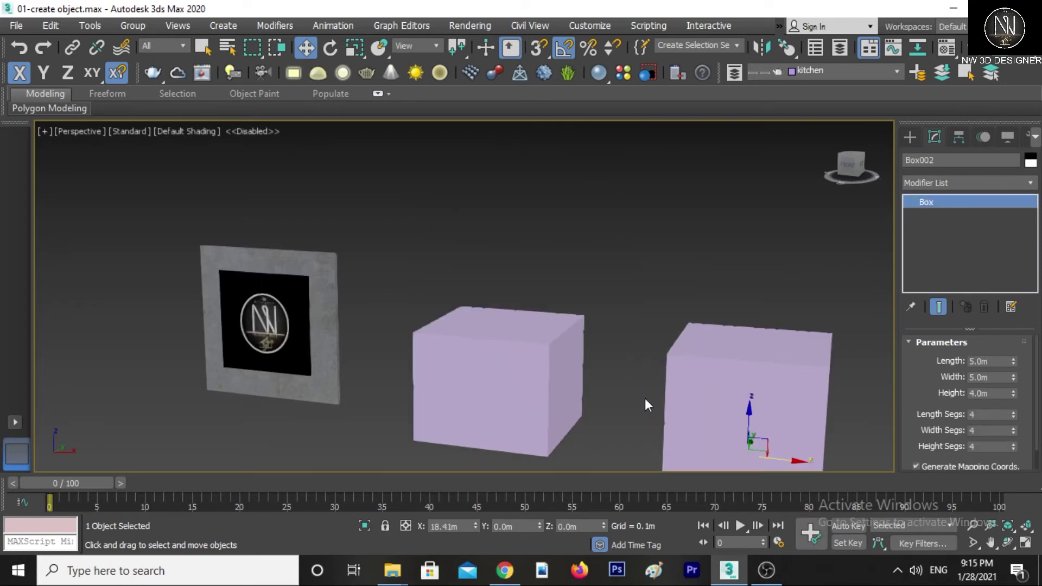
middle_drag(646, 402, 539, 348)
Convert the original Box001 to Editable Poly
click(472, 353)
middle_drag(472, 352, 478, 382)
right_click(479, 328)
mouse_move(510, 481)
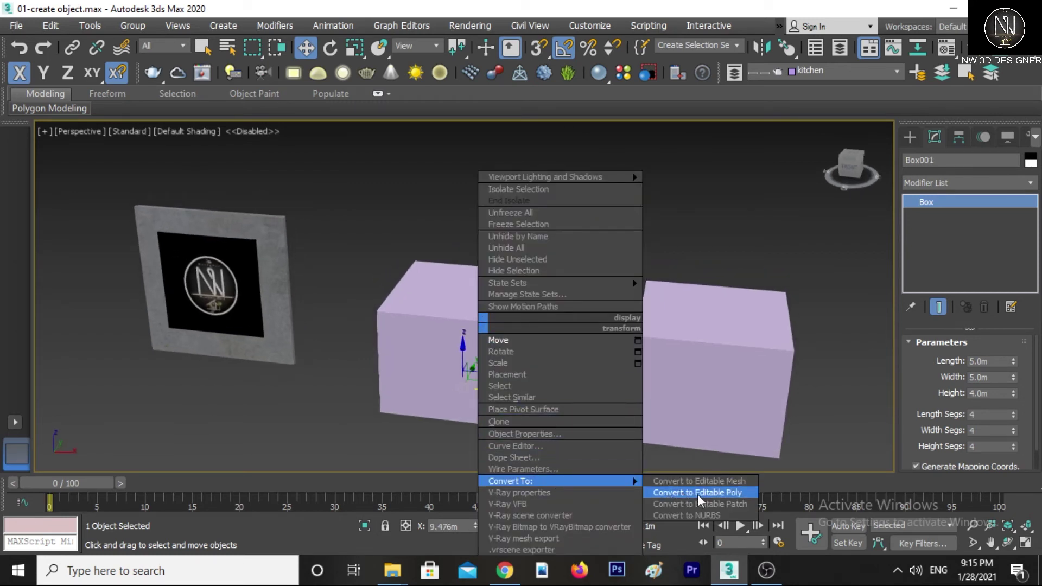
click(733, 502)
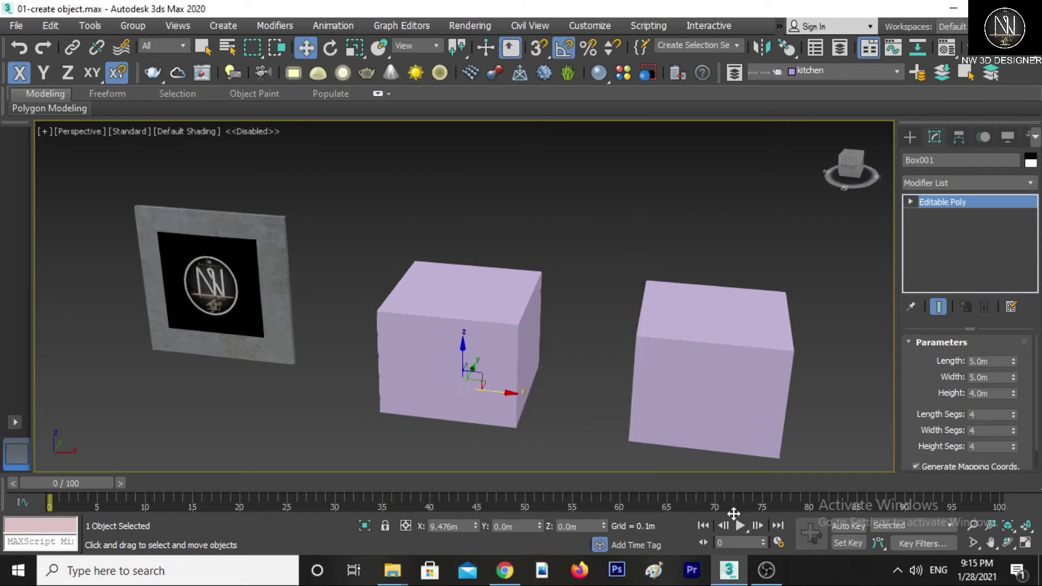
Show wireframes and put Box001 at the Vertex sub-object level
key(F3)
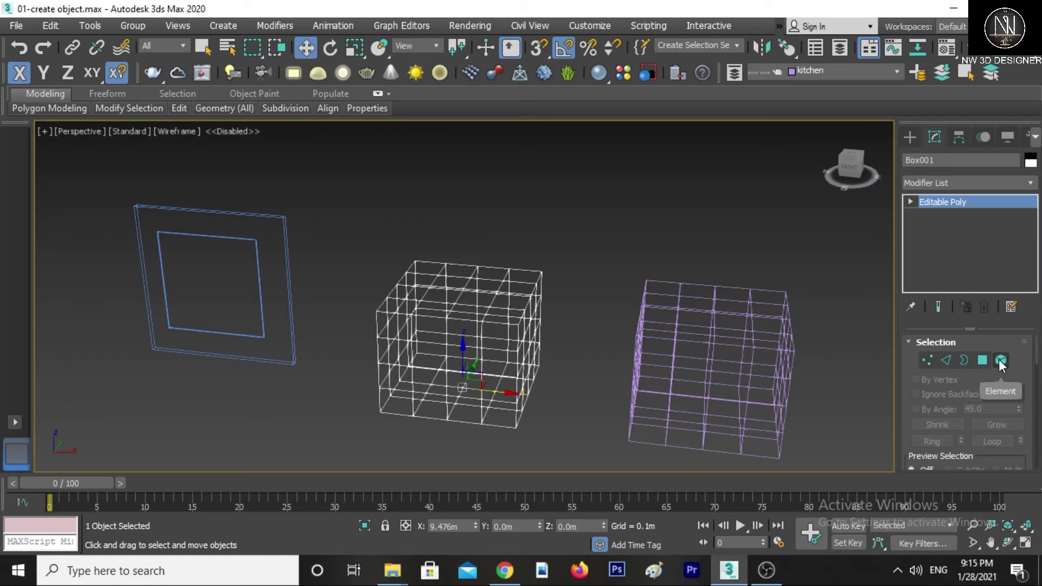
click(924, 359)
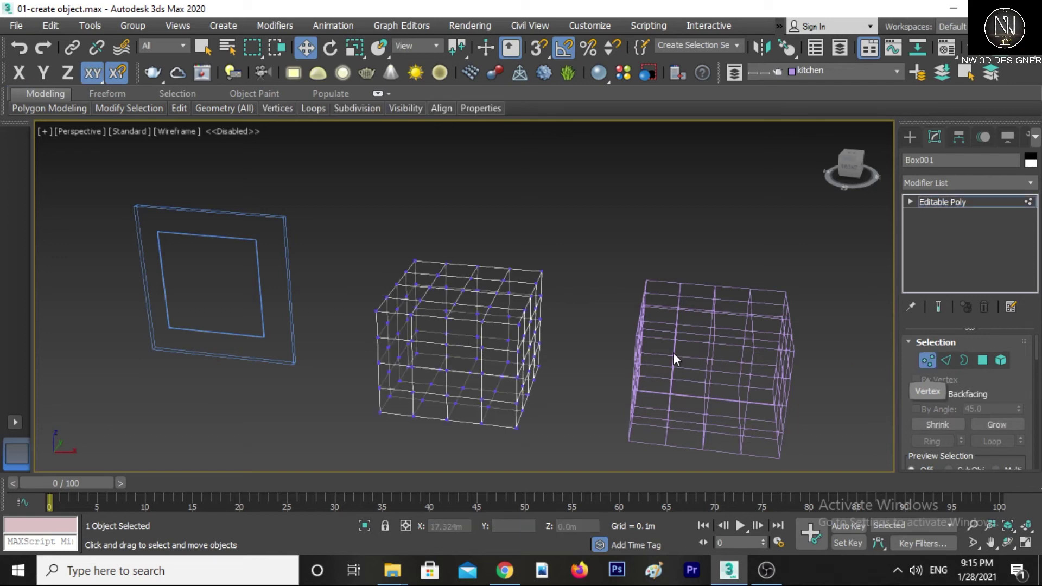
scroll(468, 318, up, 5)
scroll(555, 314, down, 3)
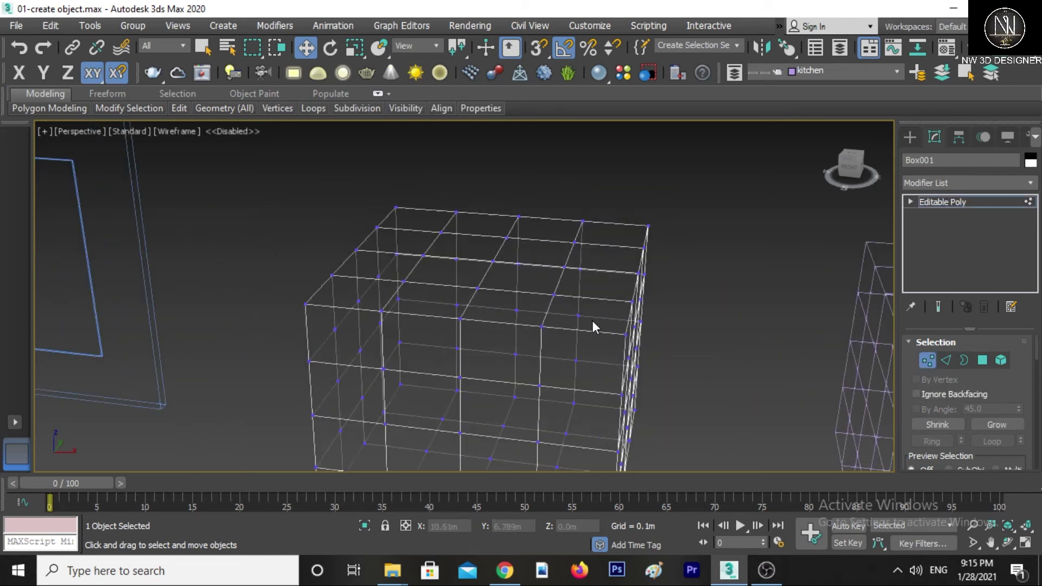
scroll(592, 322, down, 2)
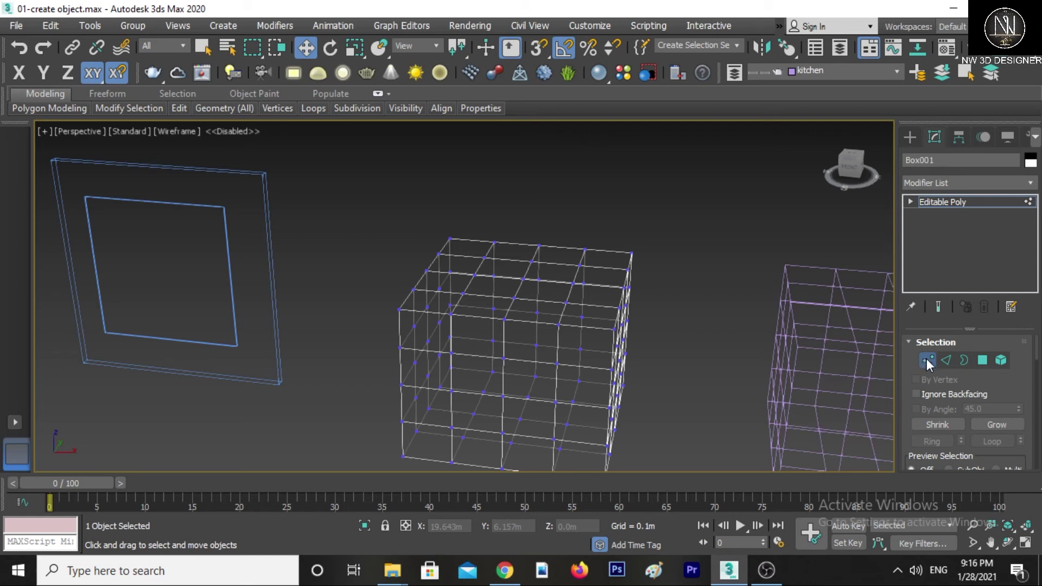
Select several individual vertices on the box, then clear the selection
click(558, 324)
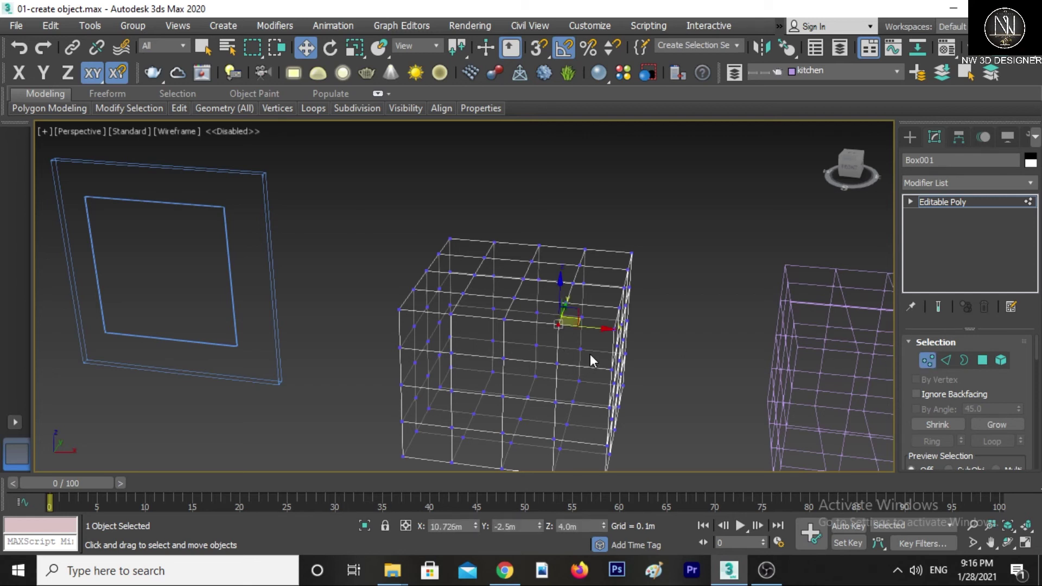
click(556, 363)
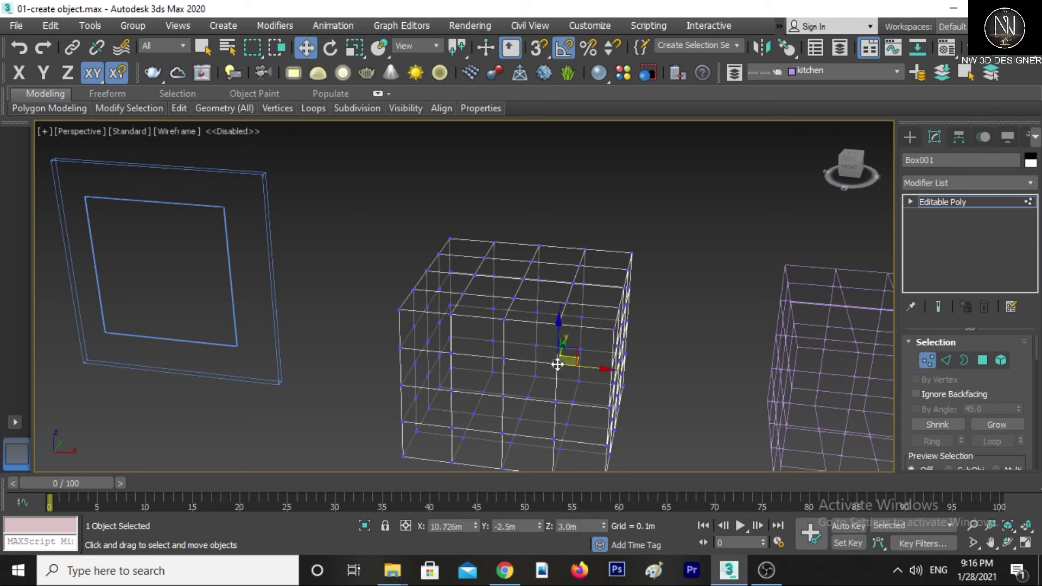
click(503, 360)
click(558, 325)
click(786, 374)
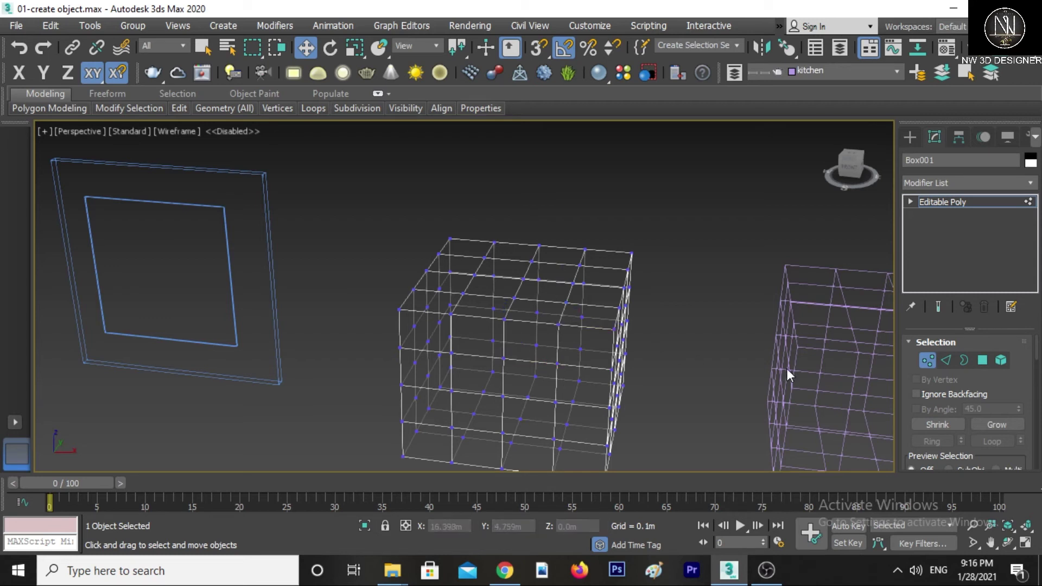
In Edge mode, select six individual edges one by one, then switch to Border level
click(944, 363)
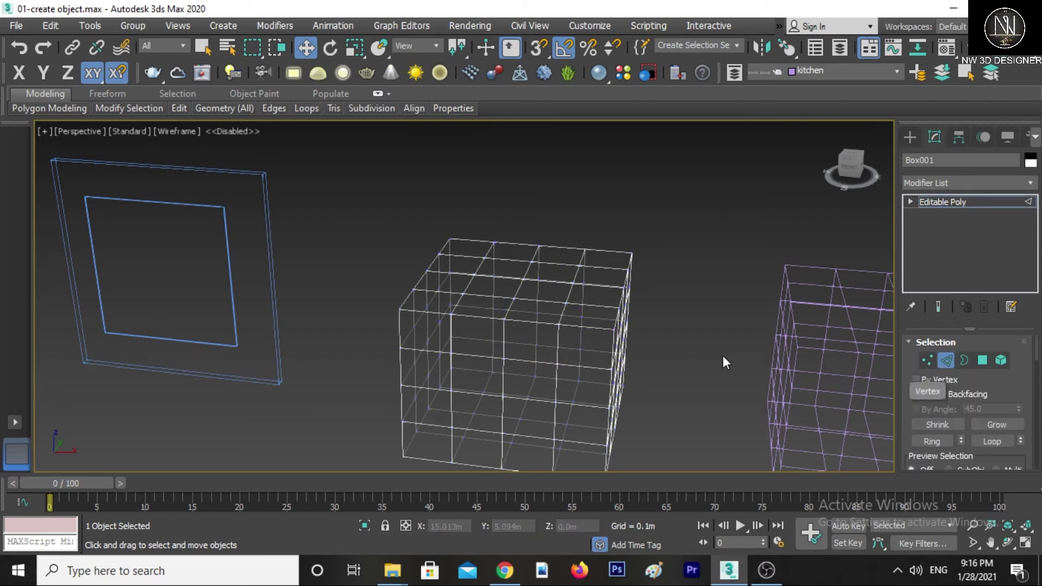
click(532, 322)
click(488, 318)
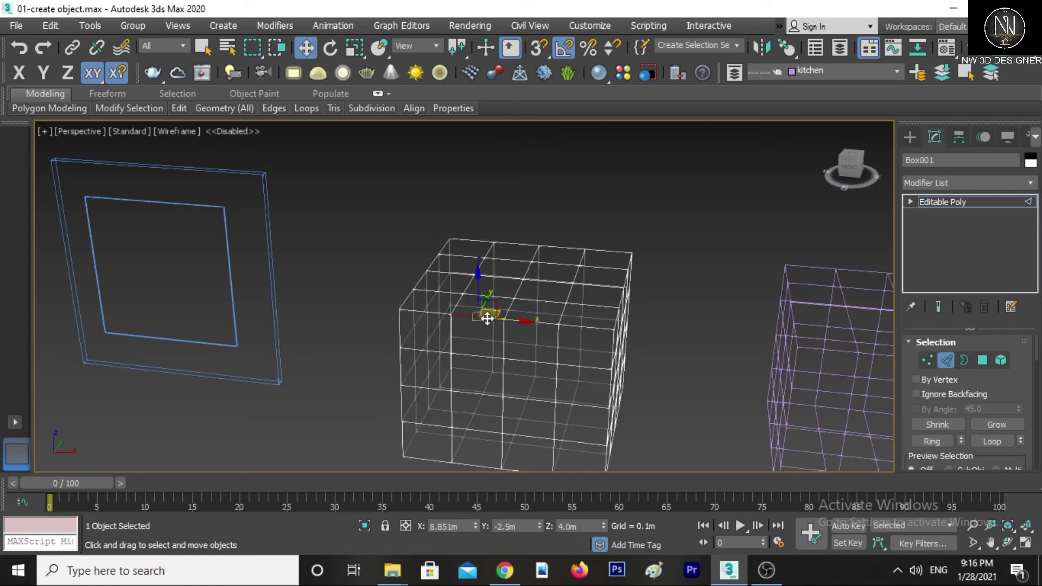
click(453, 346)
click(499, 375)
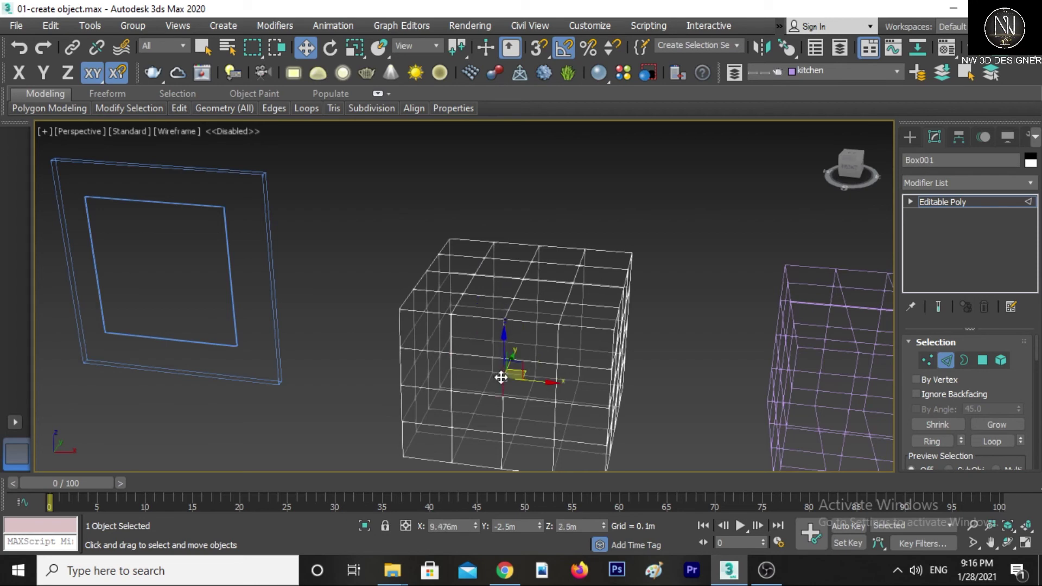
middle_drag(559, 372, 554, 347)
click(552, 363)
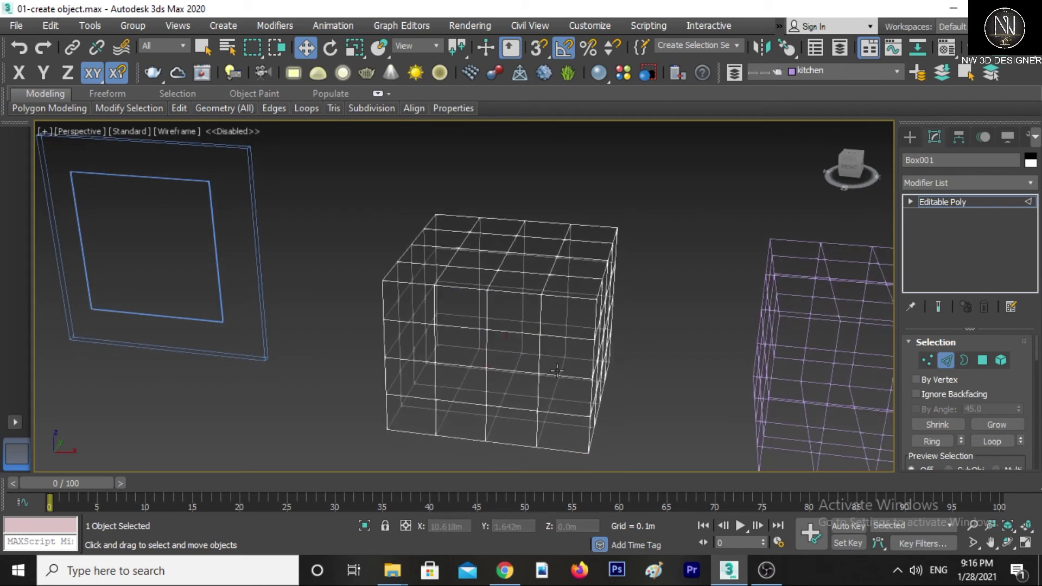
click(551, 335)
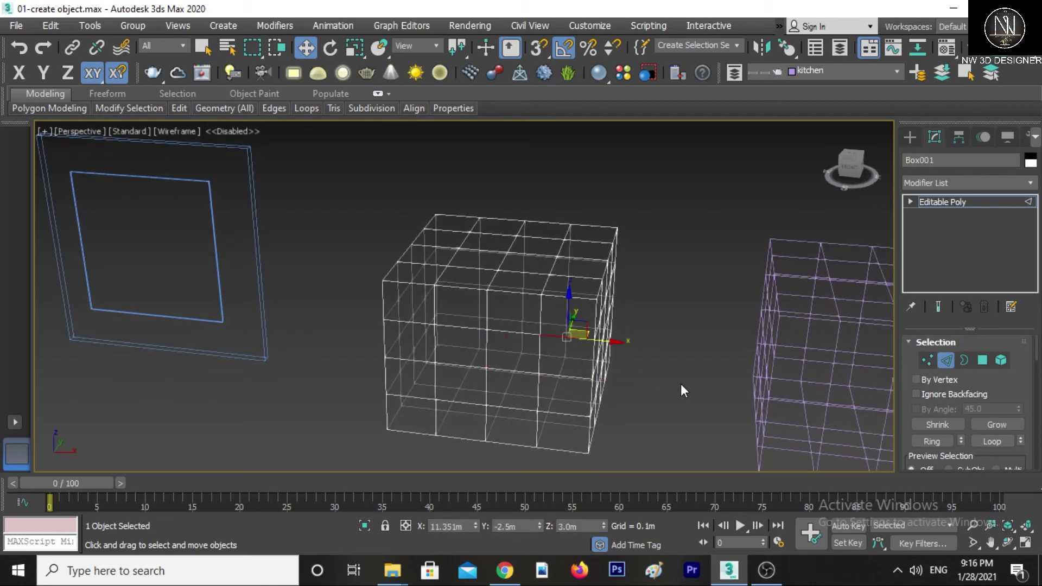
click(961, 361)
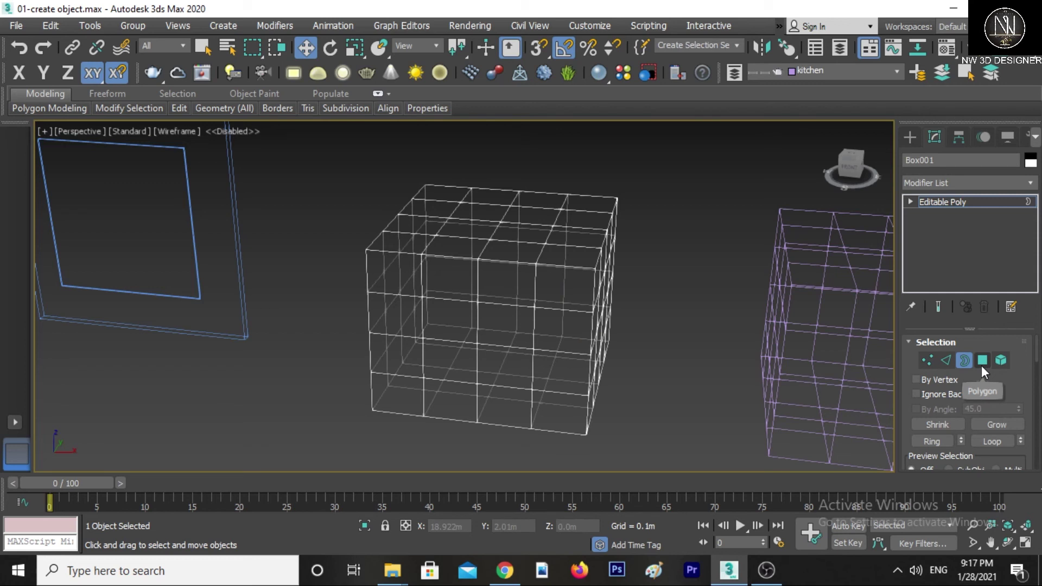
Enter Polygon sub-object level in shaded view and pick the first front-face polygon
click(981, 361)
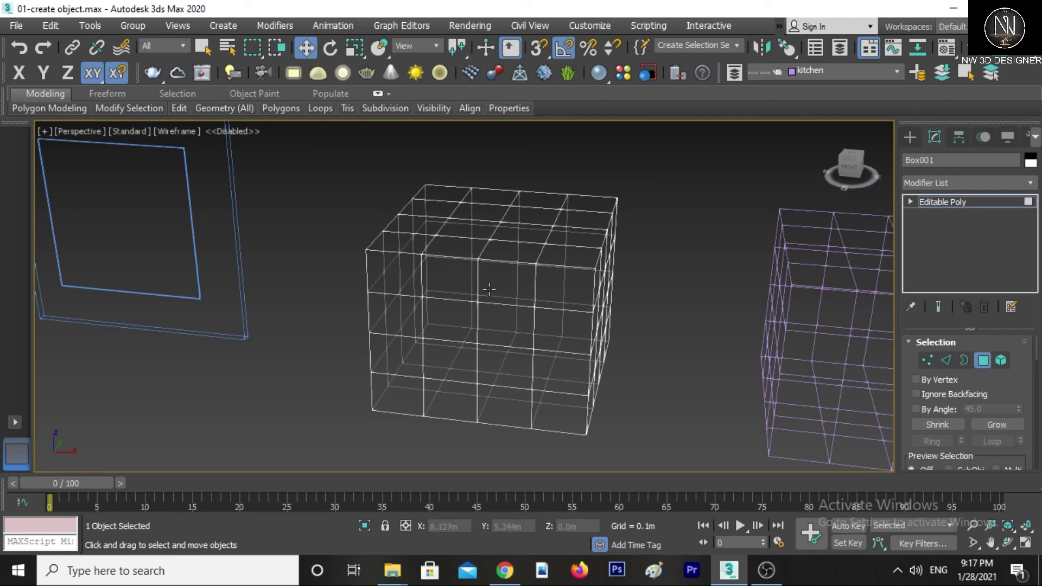
scroll(546, 292, up, 2)
key(F3)
key(F3)
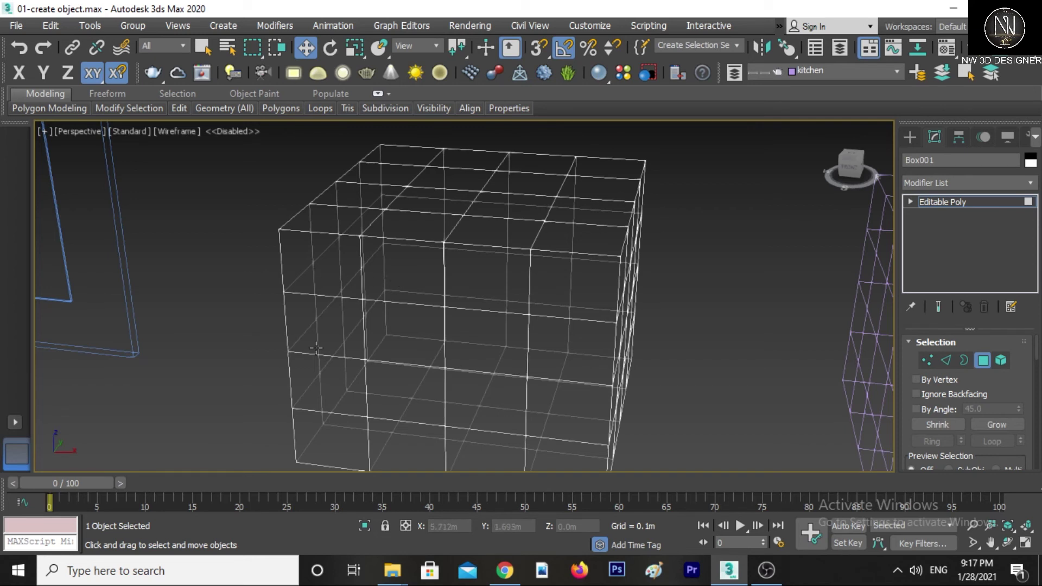
scroll(570, 357, down, 3)
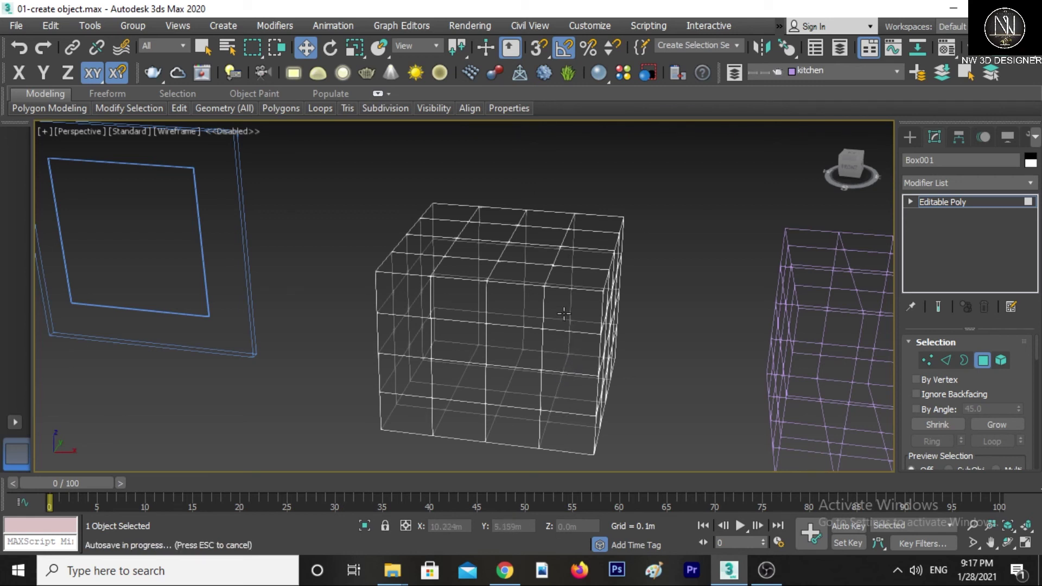
click(564, 314)
key(F3)
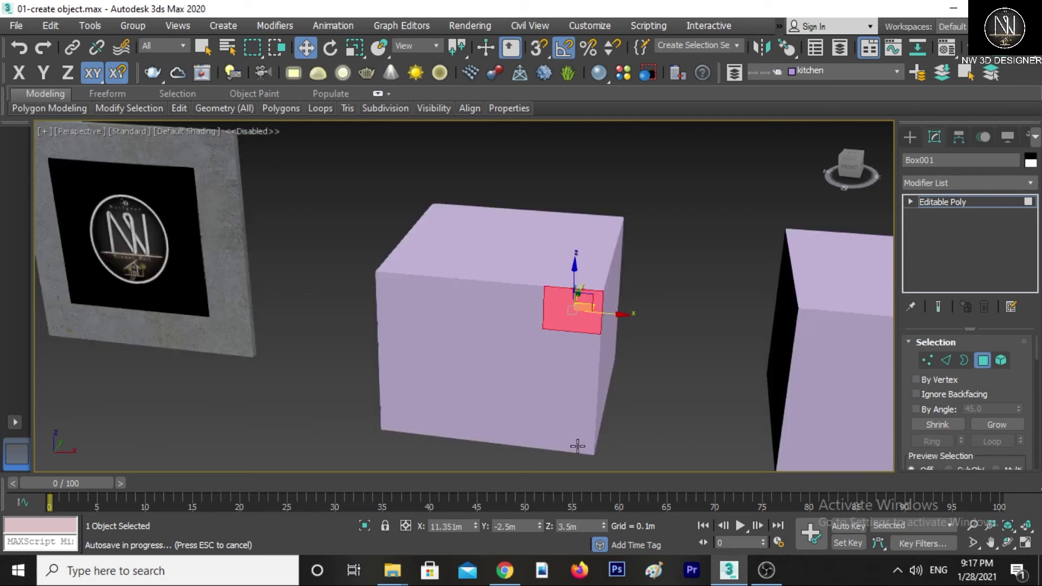
Add the remaining front-face polygons row by row until all 16 are selected
ctrl+click(502, 306)
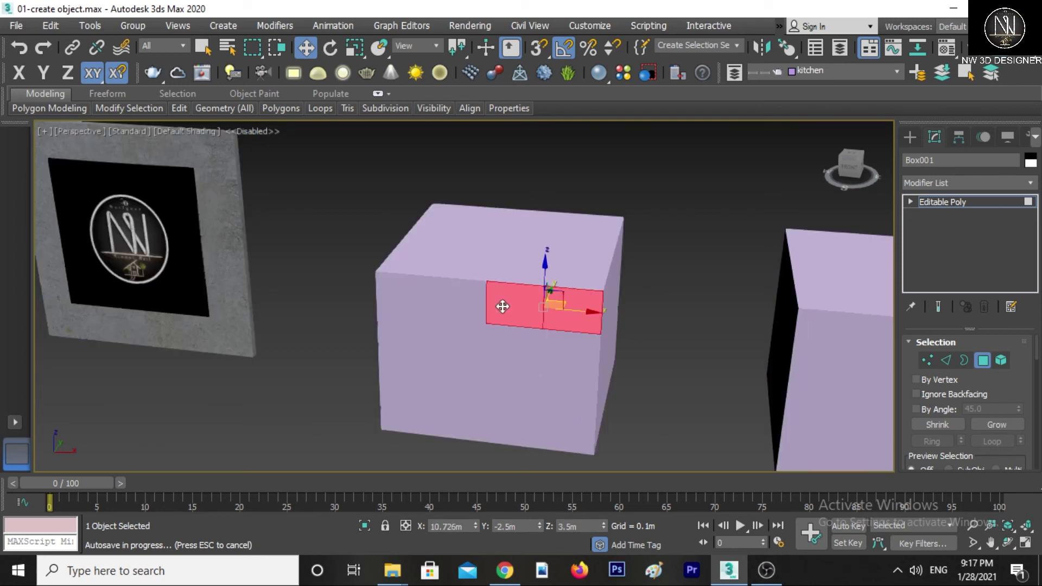
ctrl+click(466, 306)
ctrl+click(414, 305)
ctrl+click(401, 353)
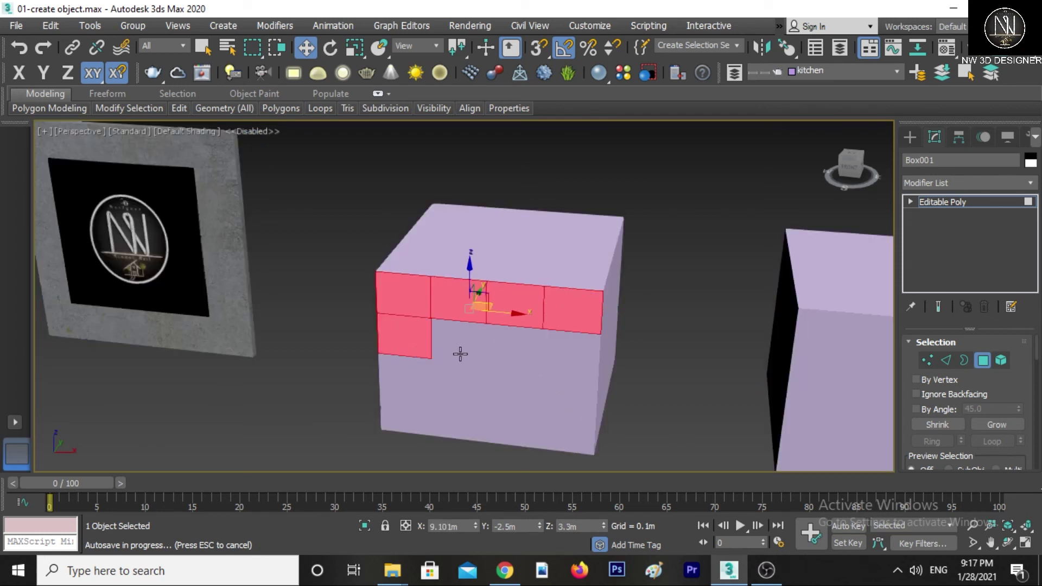
ctrl+click(461, 354)
ctrl+click(508, 354)
ctrl+click(560, 359)
ctrl+click(558, 391)
ctrl+click(520, 392)
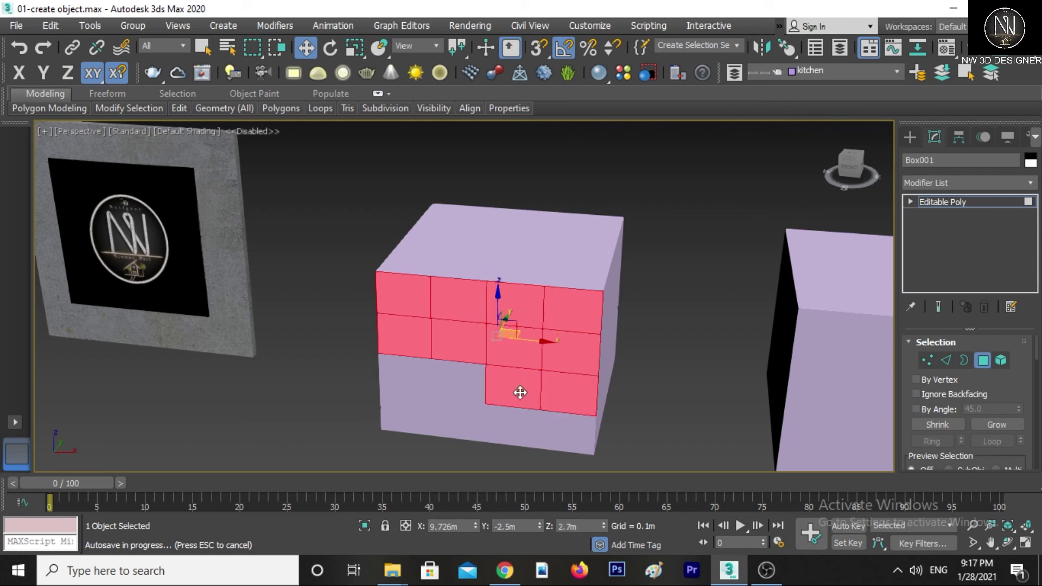
ctrl+click(468, 386)
ctrl+click(404, 386)
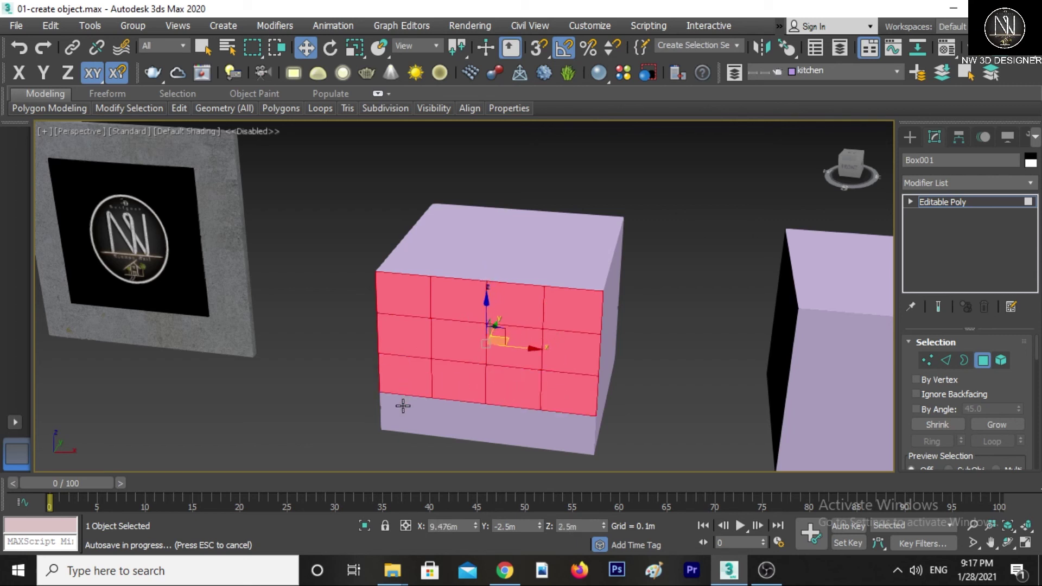
ctrl+click(404, 410)
ctrl+click(455, 422)
ctrl+click(507, 424)
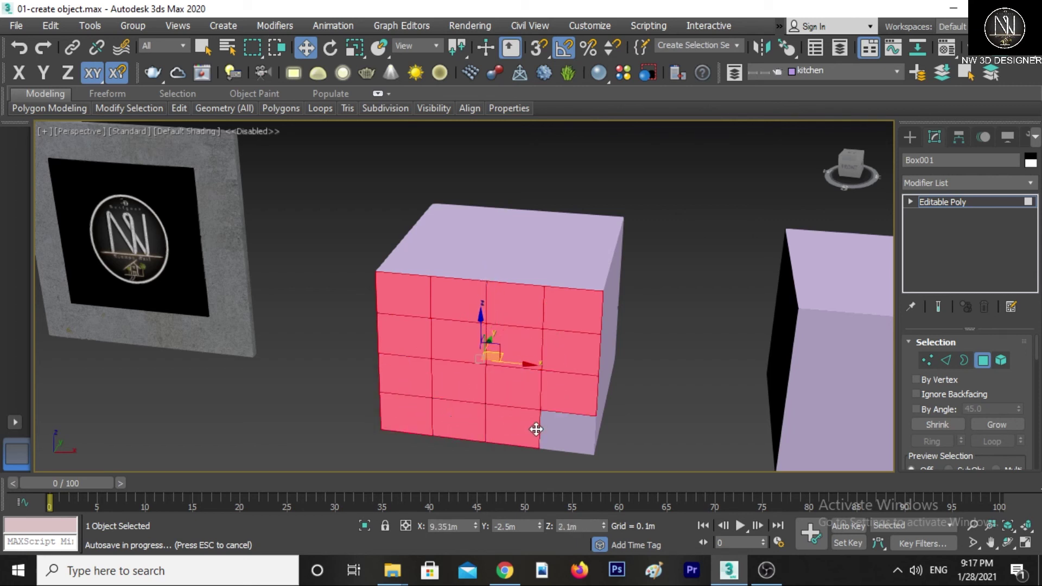
ctrl+click(546, 429)
Clear the polygon selection, orbit around the box and return to wireframe display
click(665, 412)
alt+middle_drag(666, 412, 628, 389)
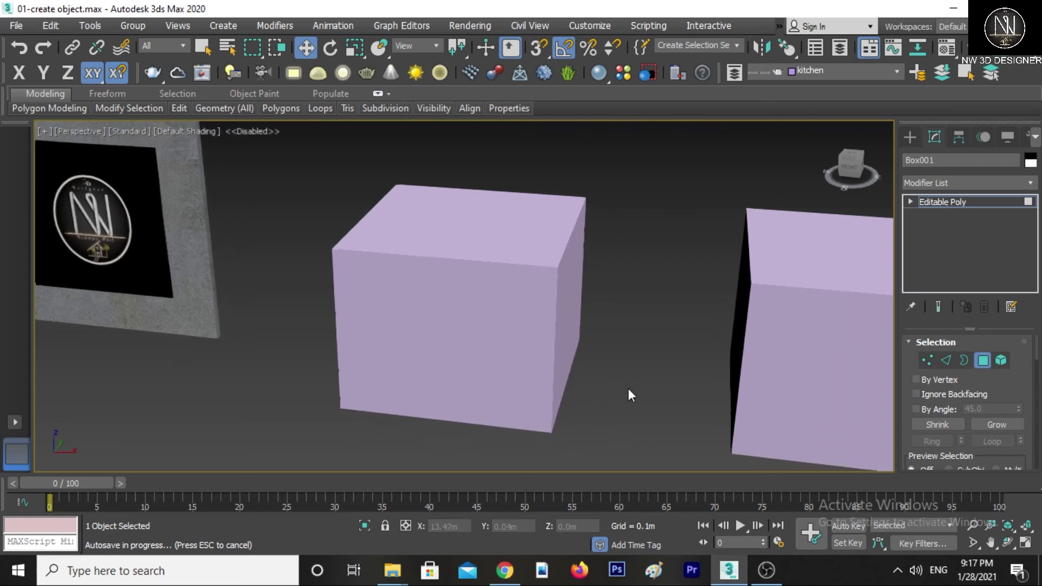
key(F3)
Select the middle box as one whole element, then compare with a single polygon pick
click(1000, 361)
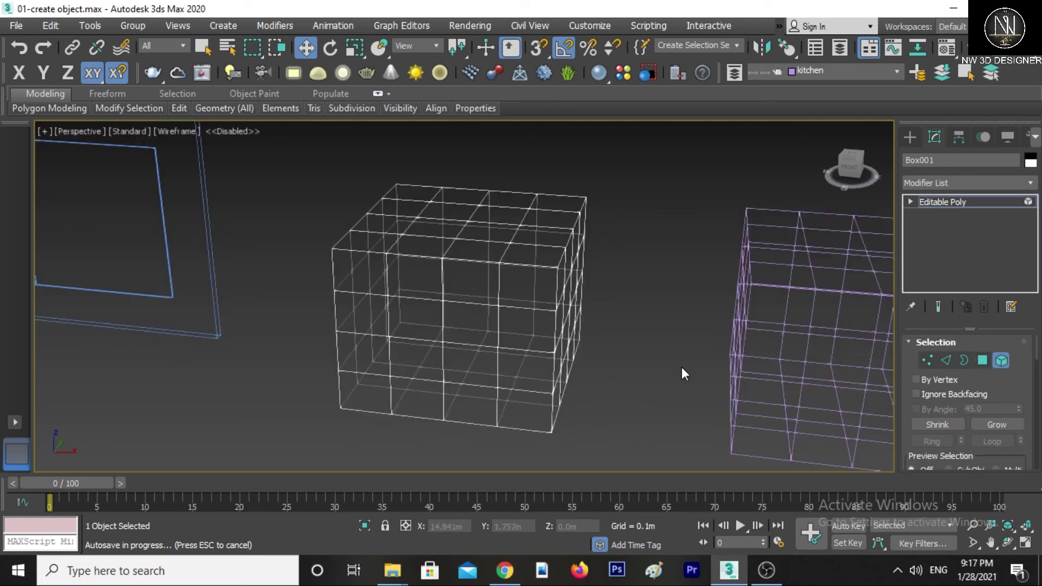
scroll(593, 409, down, 3)
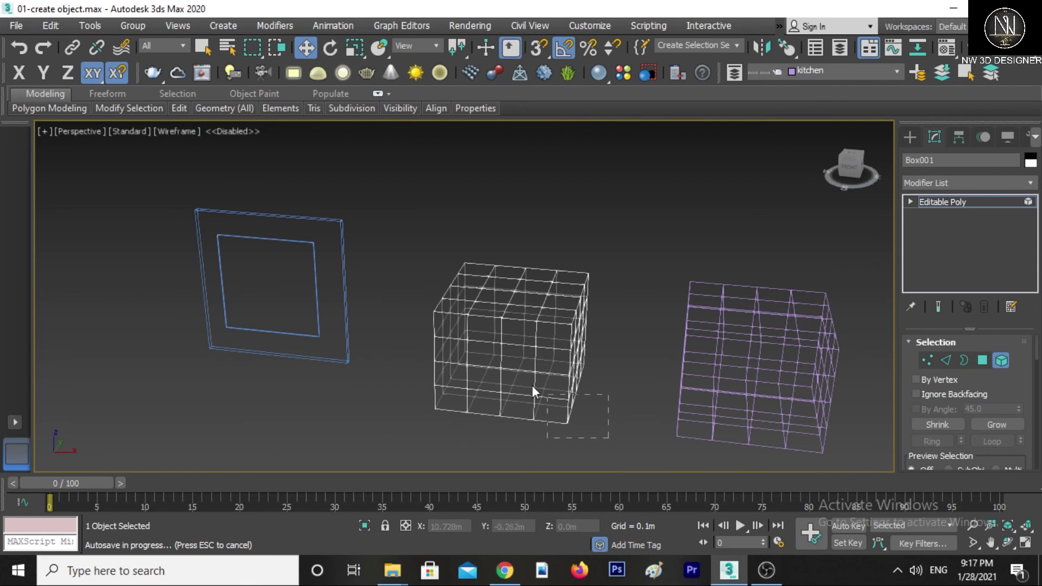
mouse_move(533, 390)
mouse_down()
mouse_move(397, 244)
mouse_move(562, 335)
mouse_up()
click(557, 363)
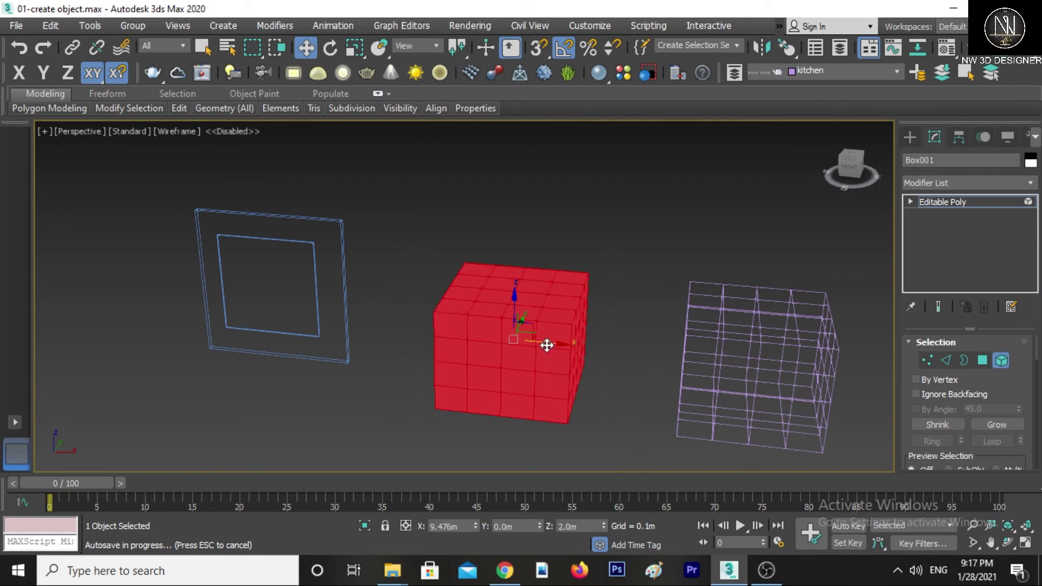
click(982, 360)
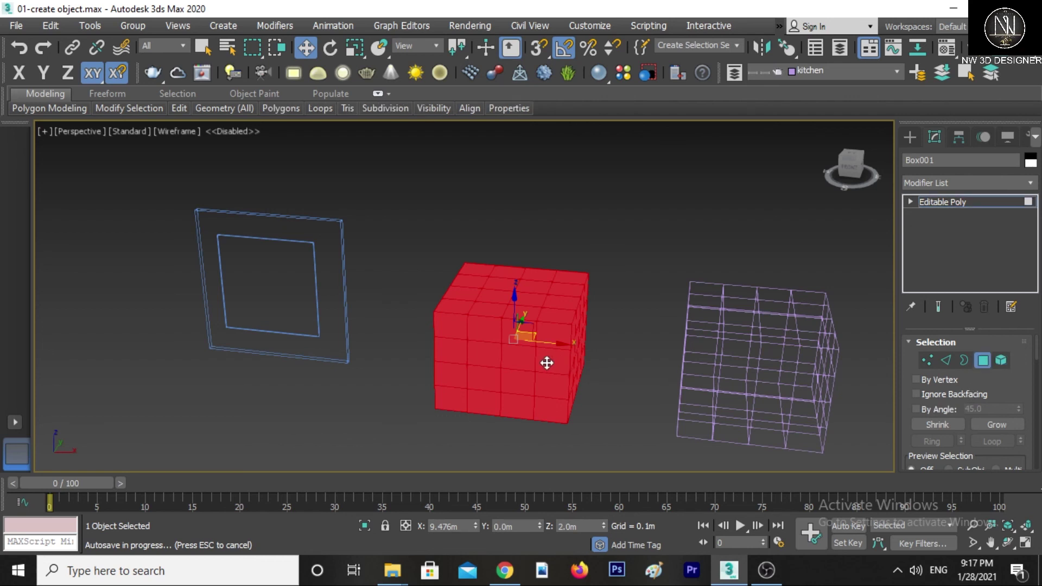
click(547, 362)
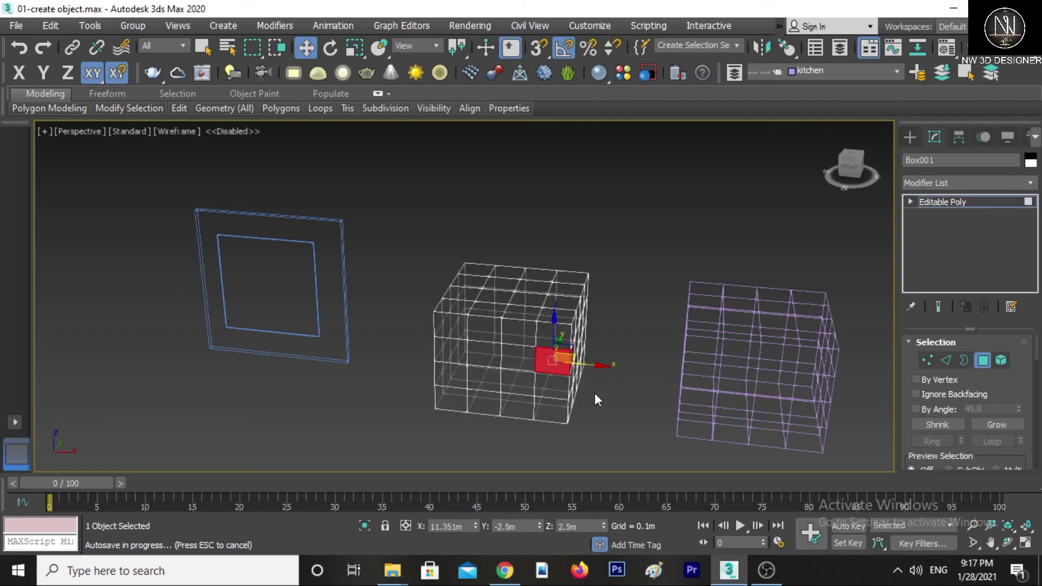
click(1001, 361)
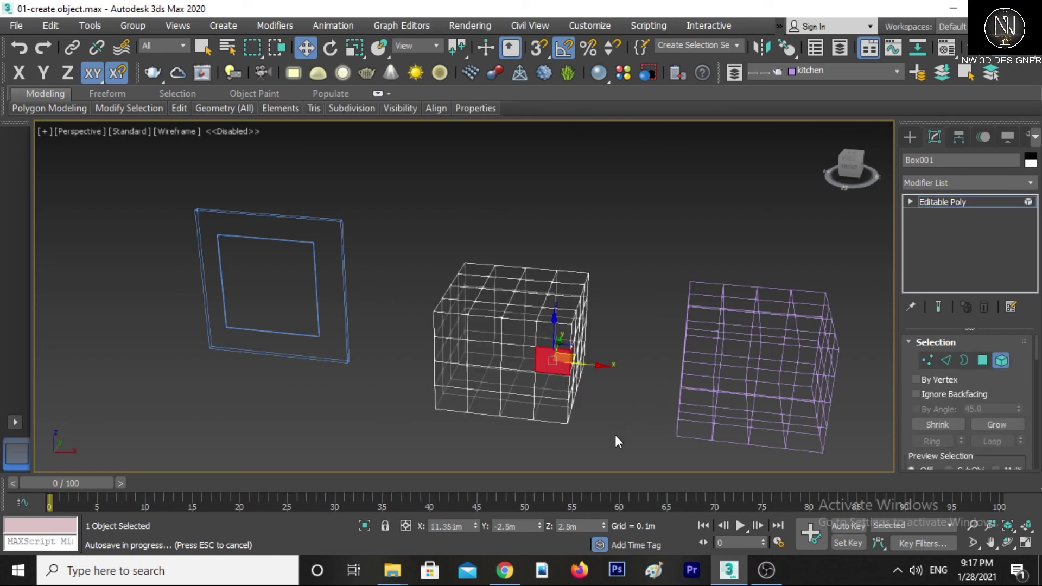
In shaded view, reselect the entire middle box as an element, then clear the selection
click(613, 430)
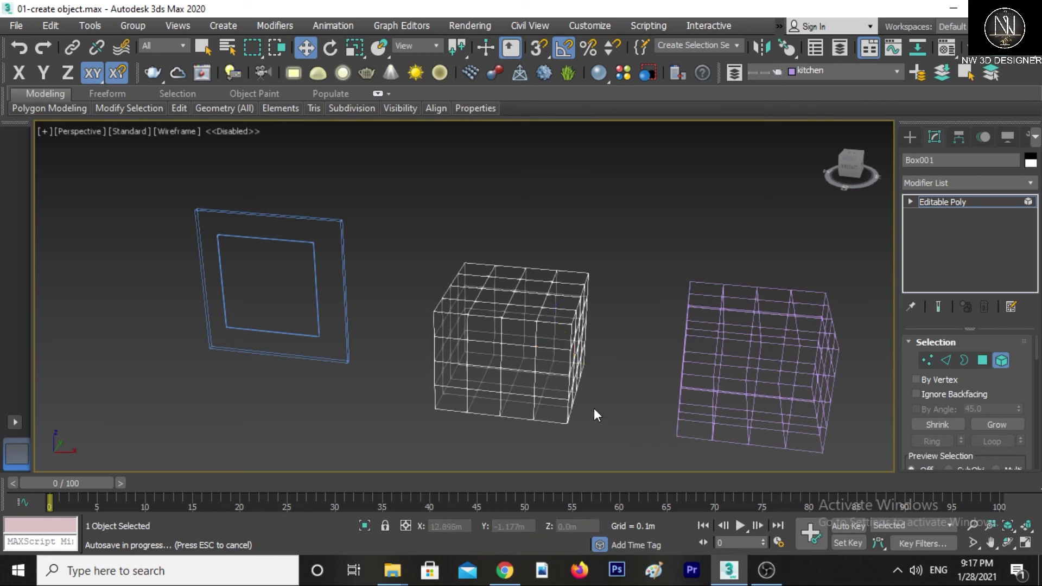
key(F3)
click(545, 346)
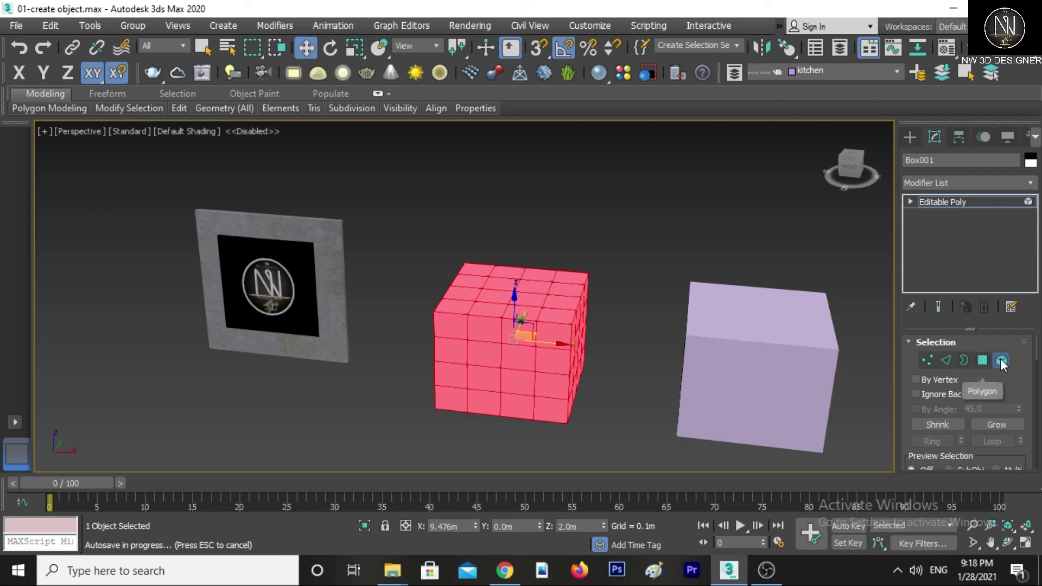
click(598, 402)
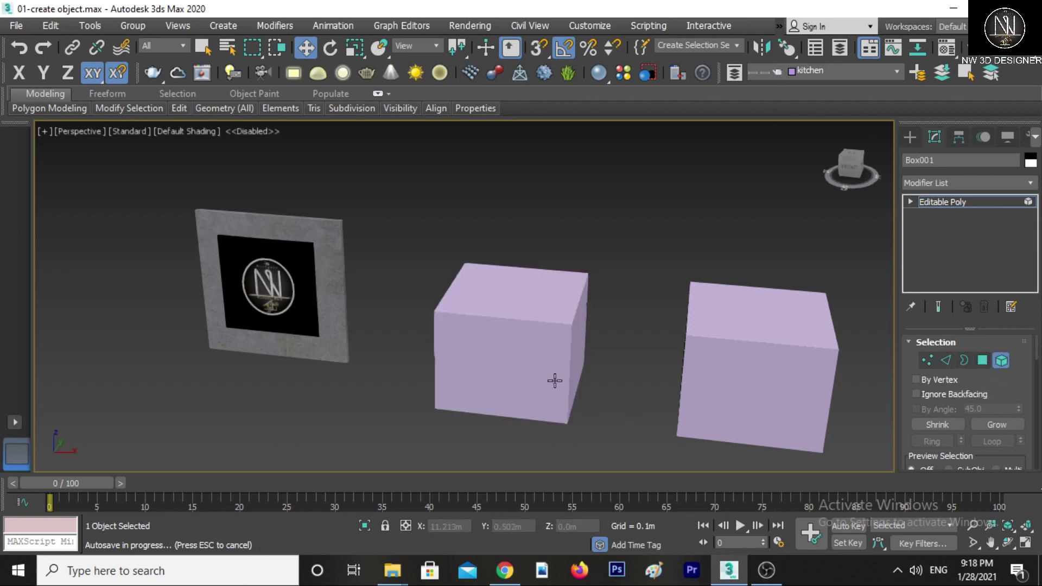